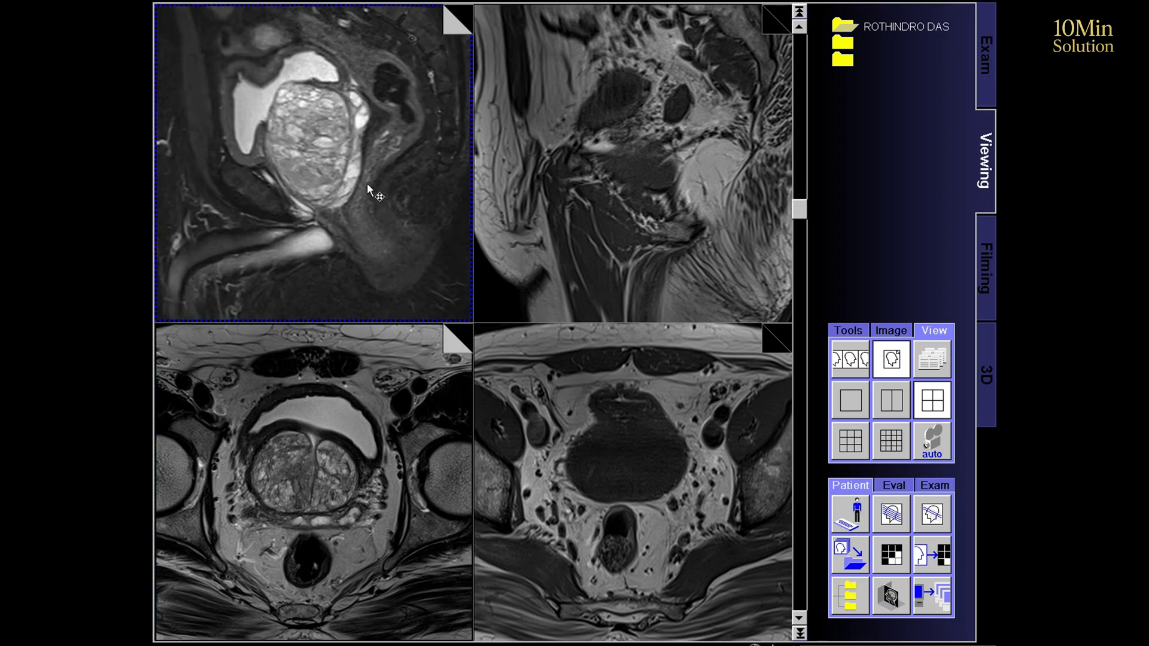
Step: Examine the enlarged prostate across the fat-suppressed sagittal, T1 sagittal and T2 transverse series
scroll(367, 184, "up", 1)
left_click_drag(416, 206, 415, 187)
left_click(355, 110)
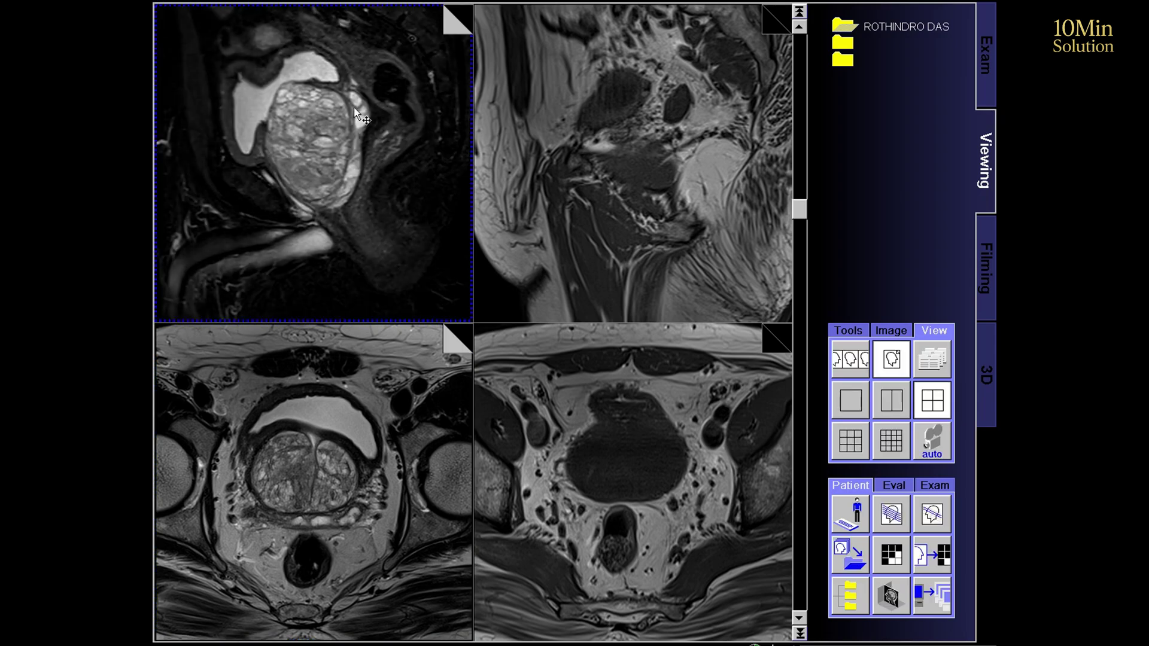
scroll(306, 150, "down", 5)
scroll(306, 150, "up", 6)
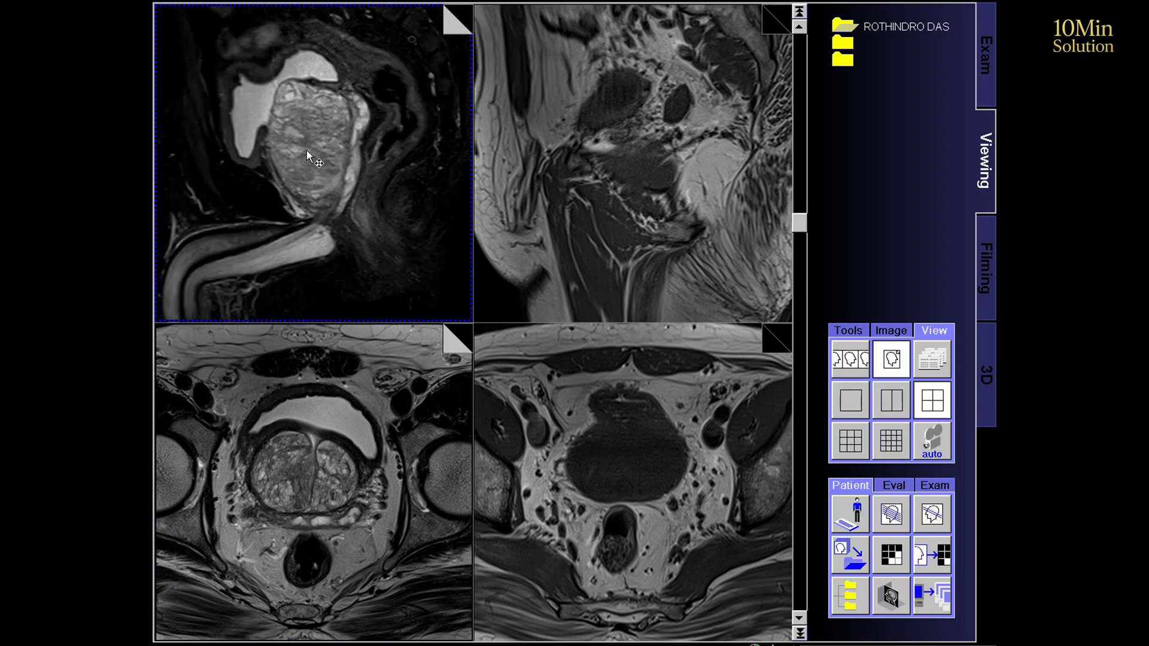
scroll(306, 150, "down", 1)
left_click(723, 177)
scroll(690, 175, "down", 6)
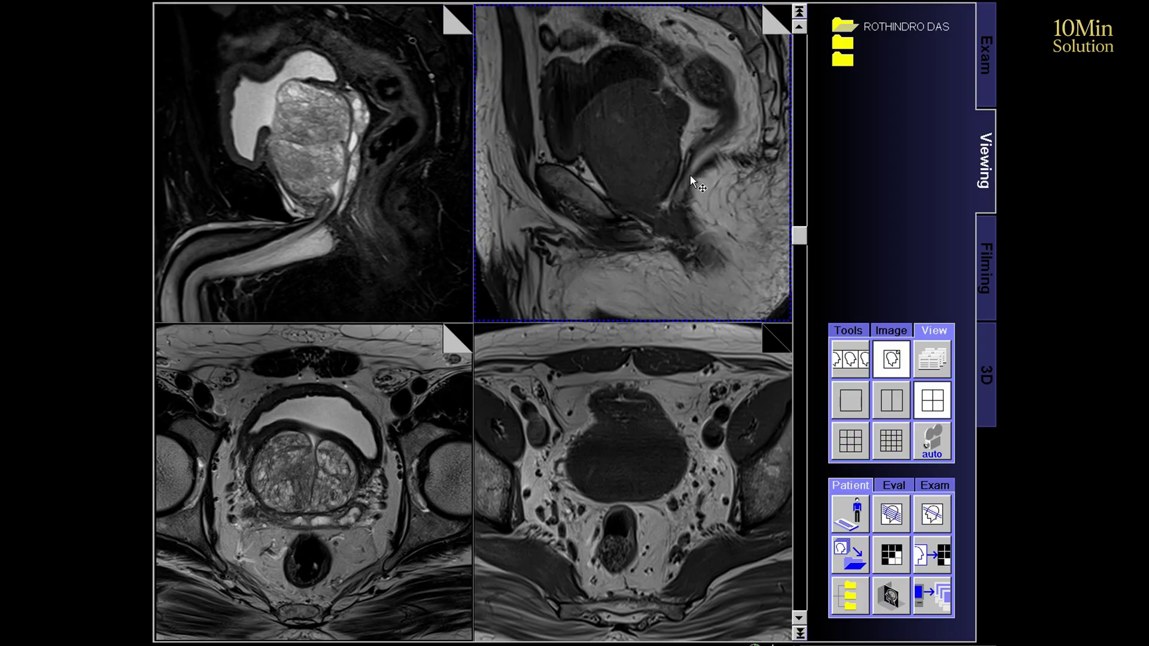
left_click(392, 465)
scroll(392, 464, "down", 1)
scroll(393, 464, "up", 1)
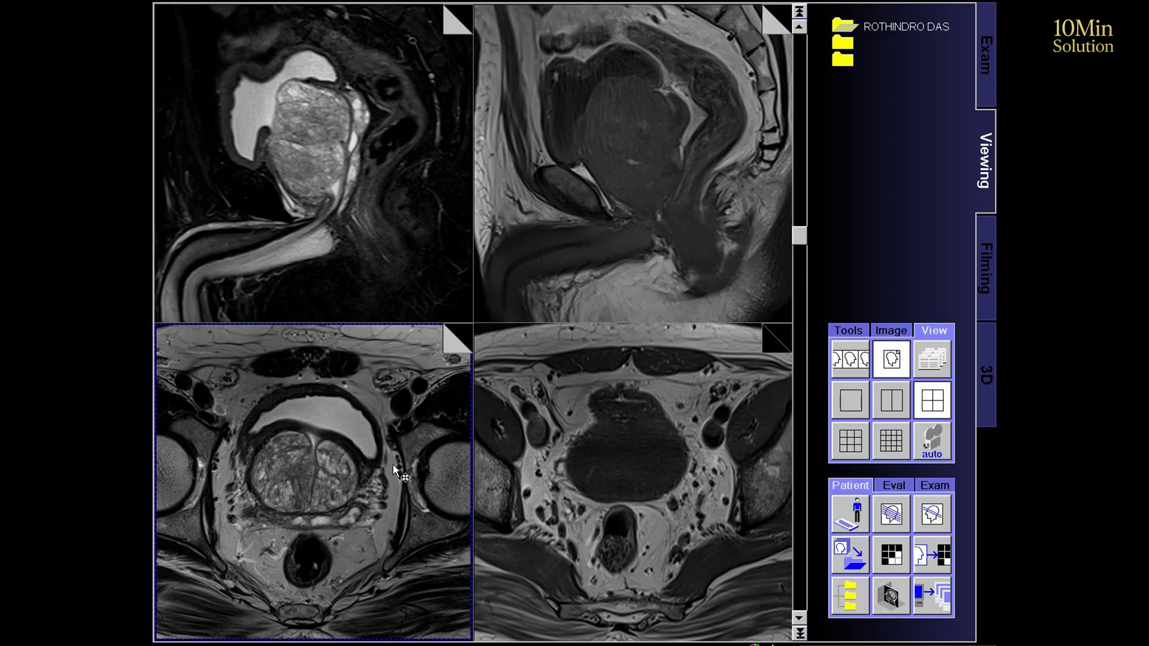
Step: Examine the prostate, bladder and rectum through the T2 sagittal slices and compare them with the T1 sagittal series
key("Page_Up")
left_click(338, 190)
scroll(350, 190, "down", 8)
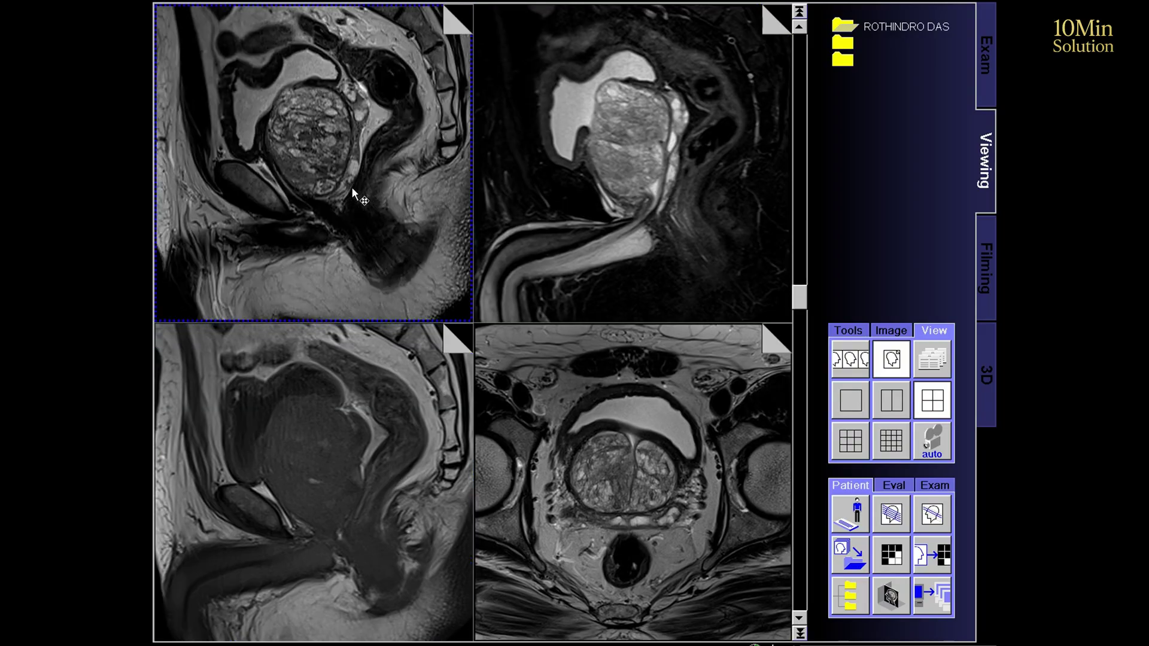
scroll(351, 187, "down", 4)
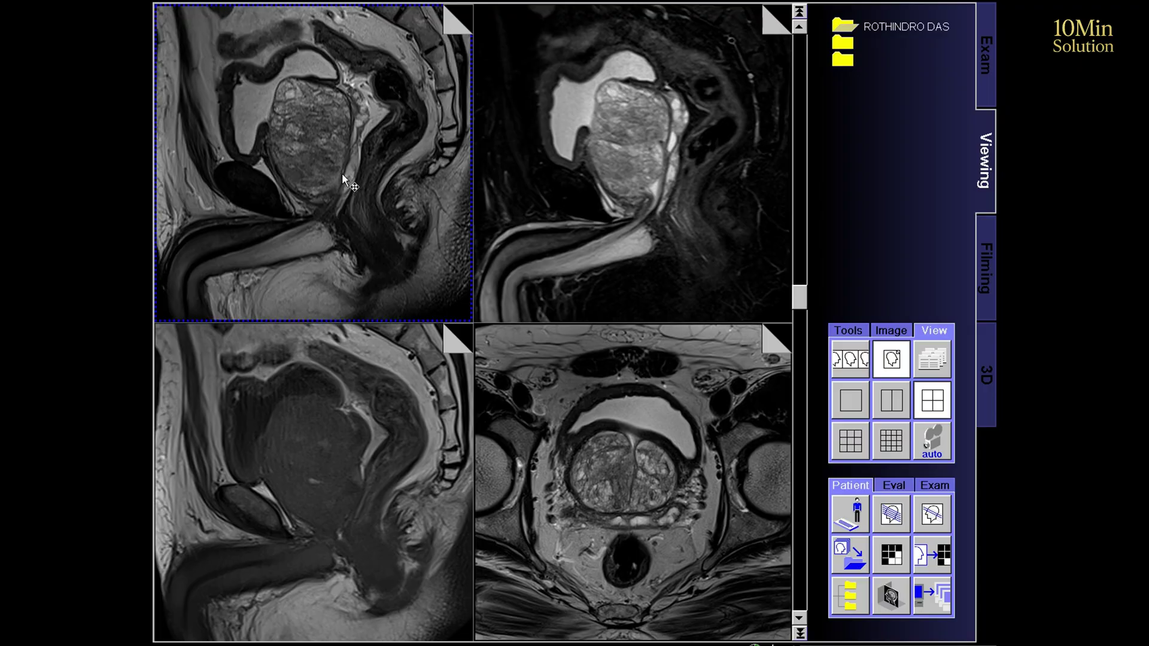
left_click(369, 472)
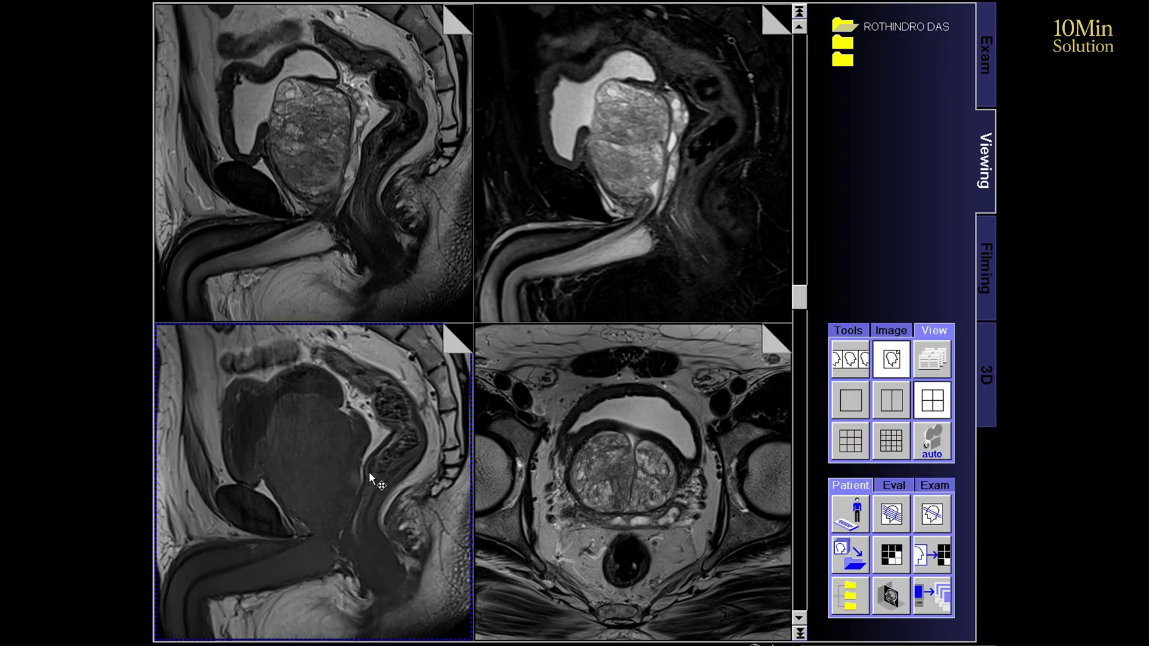
Step: Examine the prostate and seminal vesicles through the T2, T1 and STIR transverse series
left_click(645, 519)
scroll(649, 519, "down", 5)
scroll(649, 520, "up", 6)
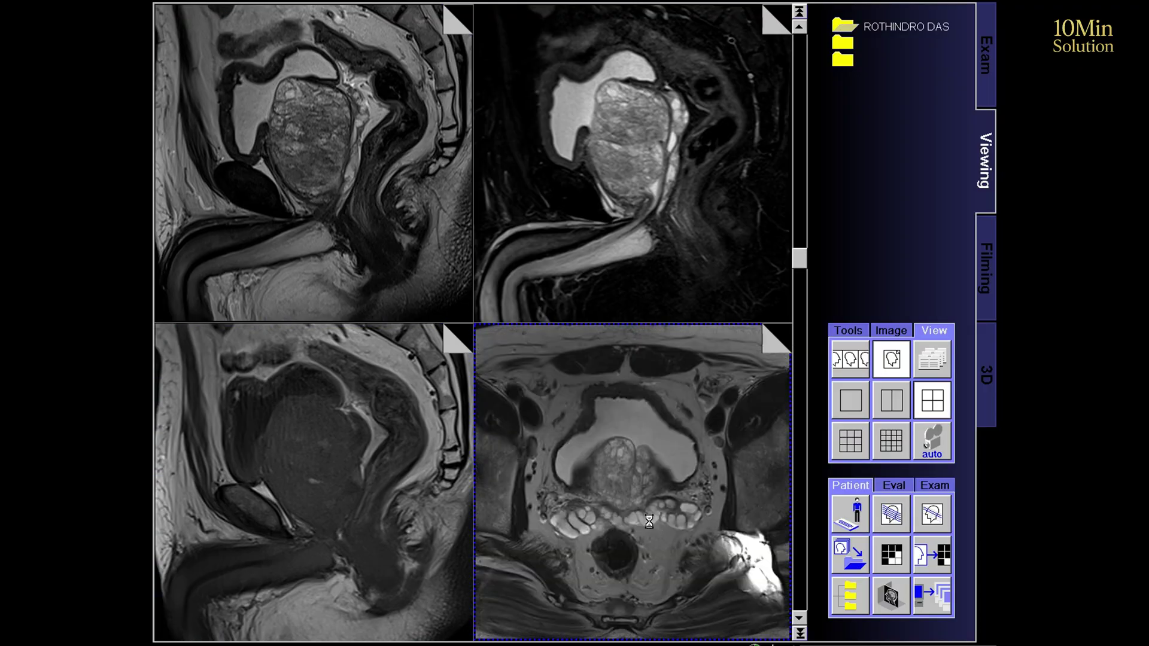
scroll(649, 520, "down", 6)
scroll(649, 519, "down", 8)
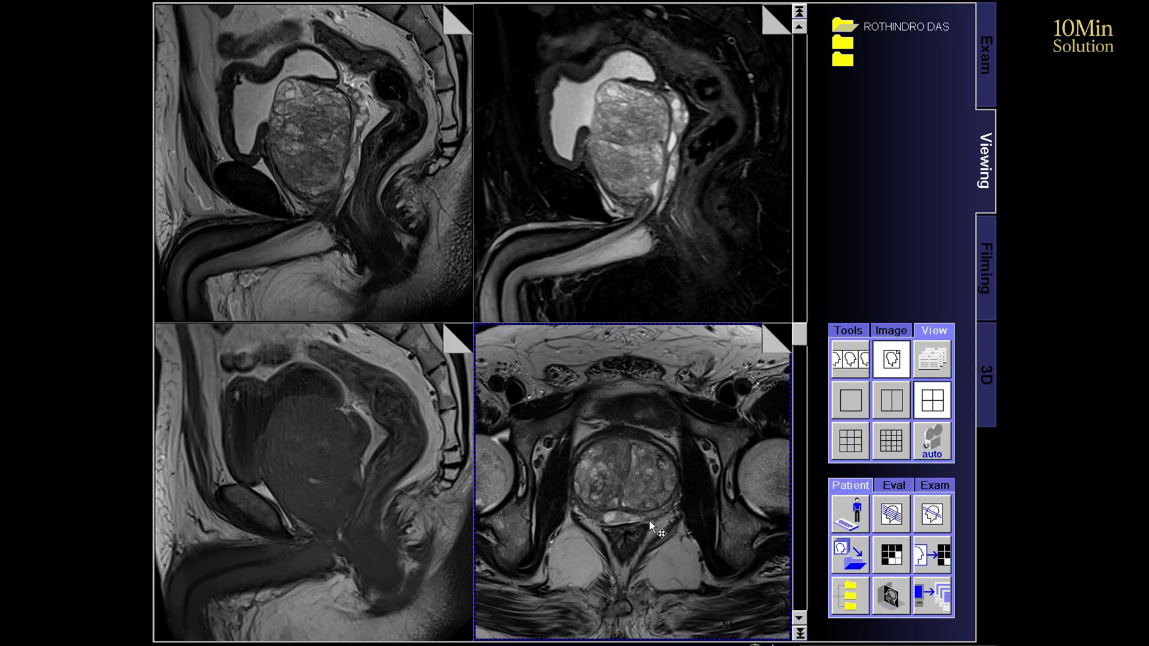
scroll(648, 519, "down", 8)
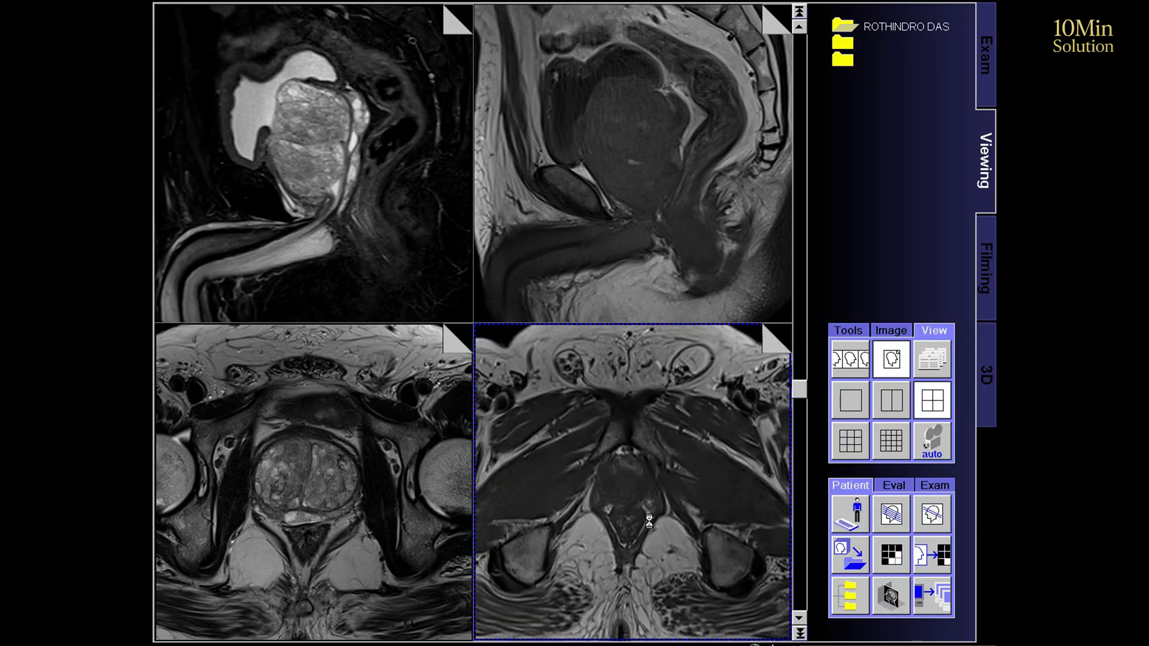
scroll(648, 520, "up", 8)
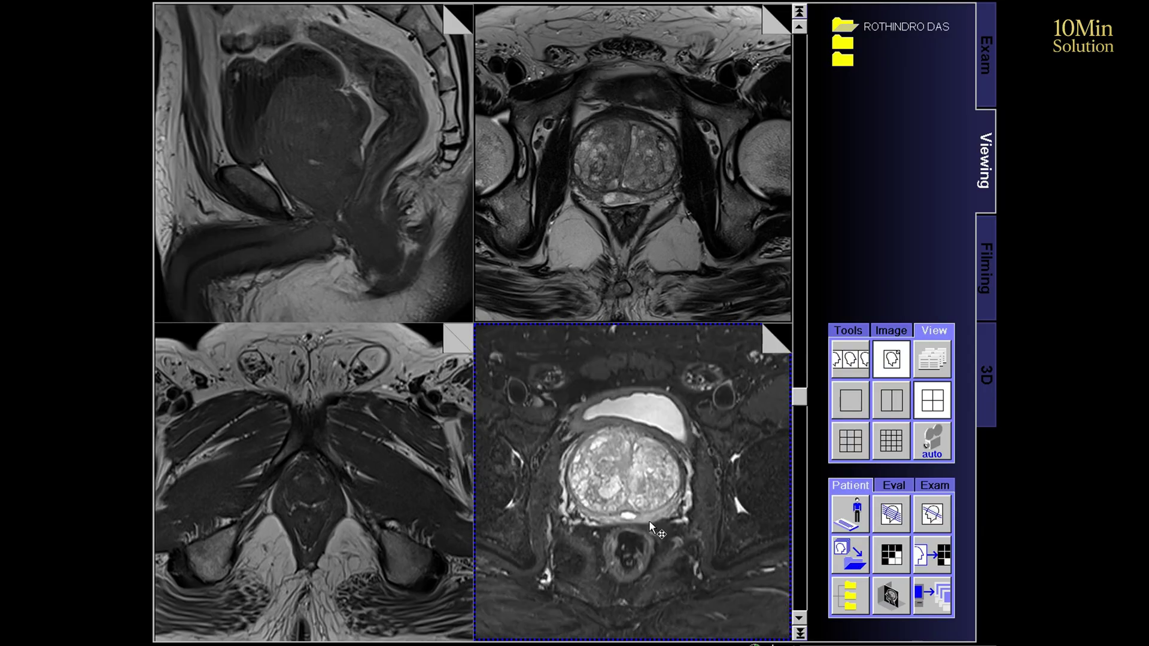
Step: Examine the prostate and seminal vesicles through the T2 and STIR coronal series
scroll(649, 519, "down", 8)
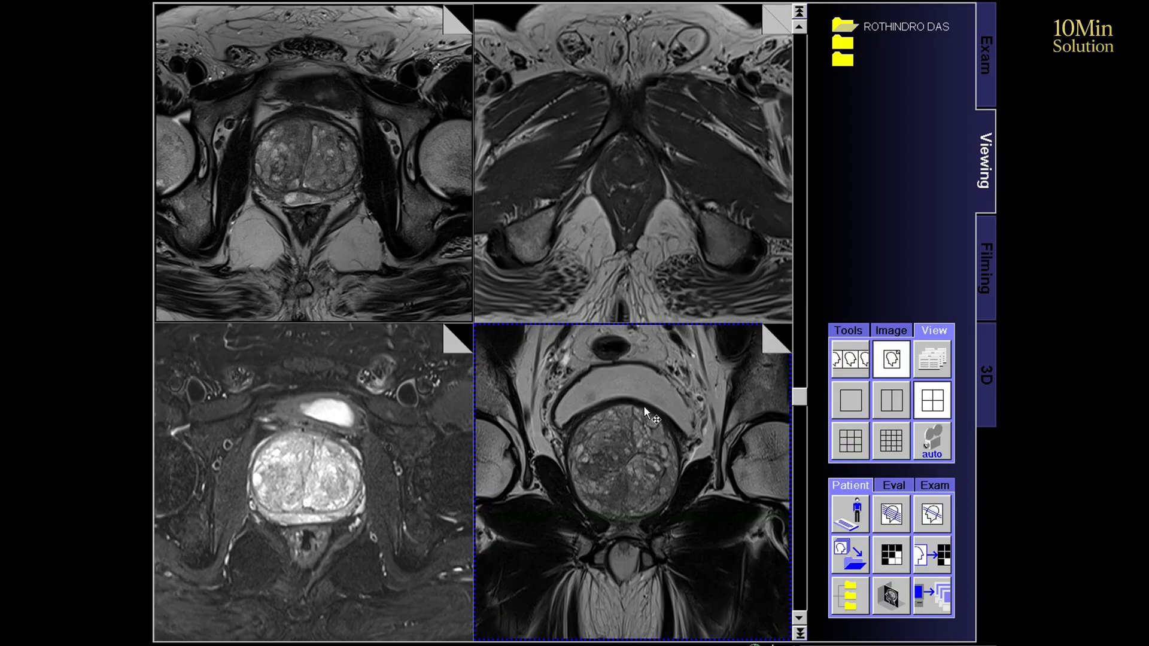
scroll(605, 465, "down", 10)
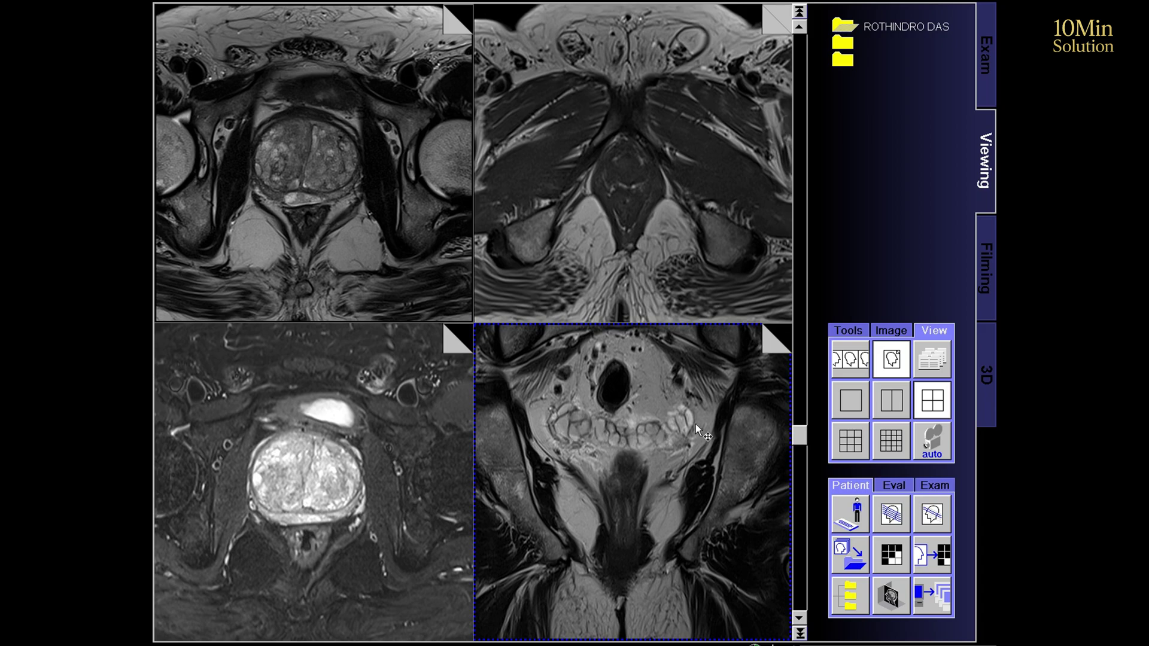
scroll(669, 438, "up", 4)
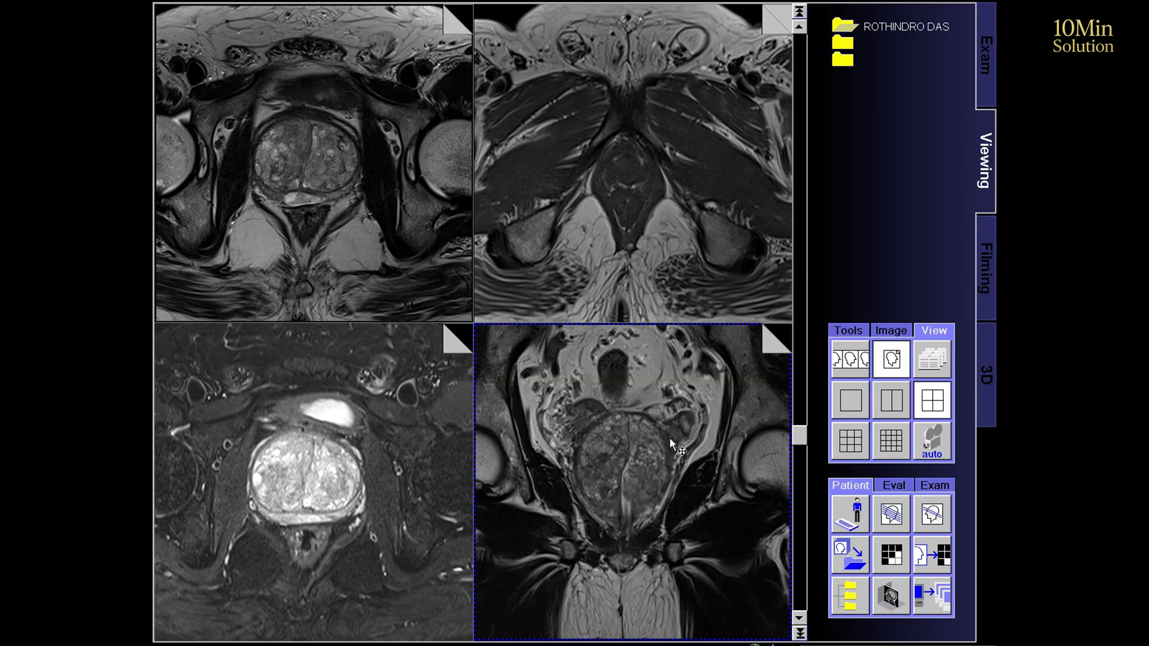
scroll(642, 482, "down", 20)
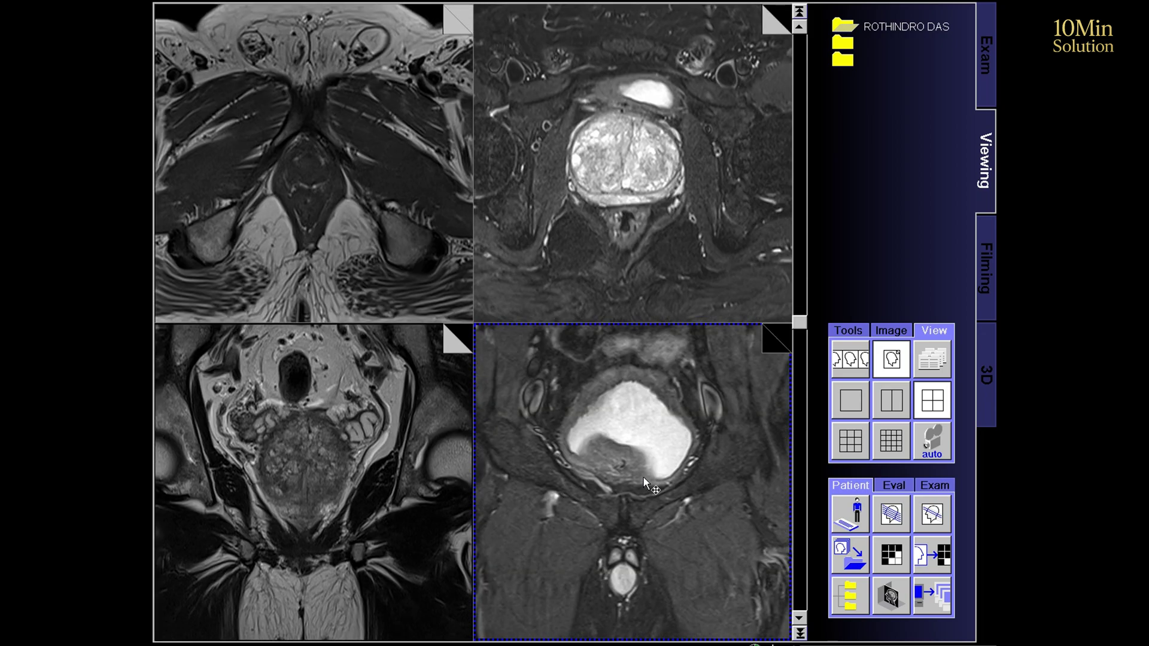
scroll(694, 478, "down", 15)
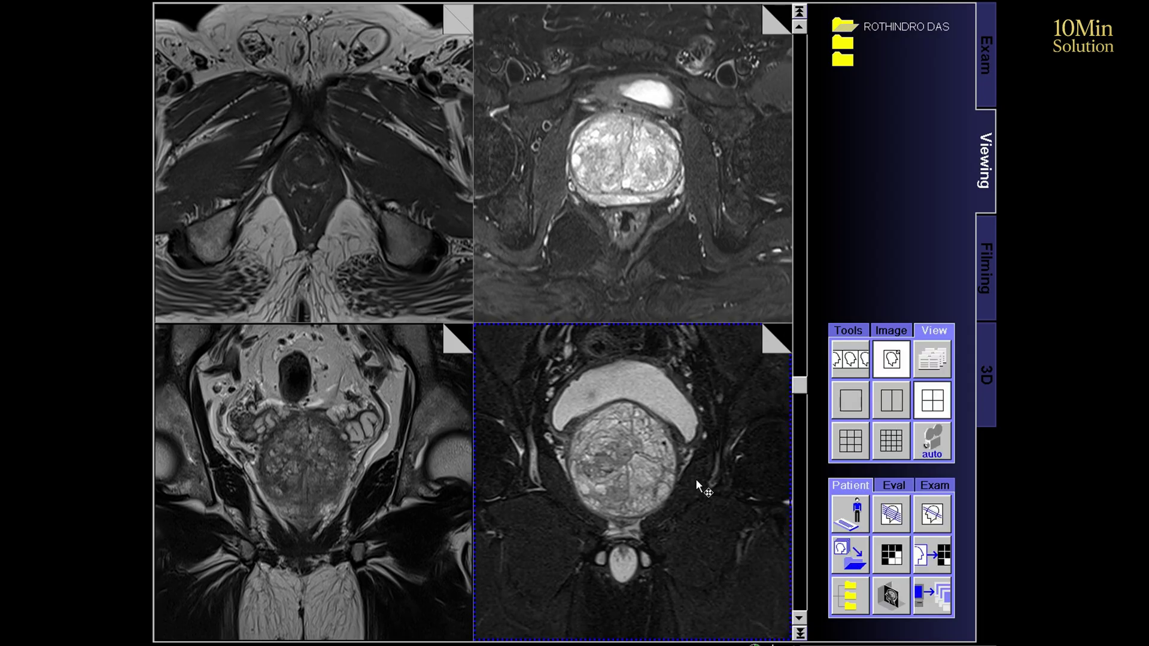
scroll(694, 479, "down", 8)
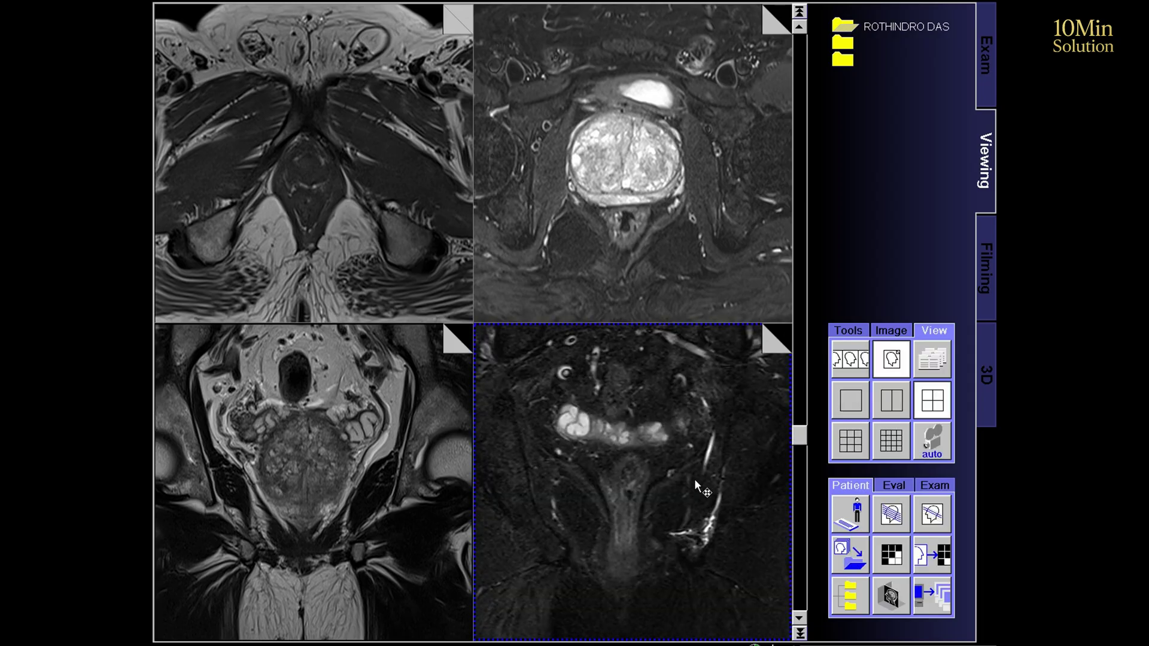
scroll(694, 478, "down", 10)
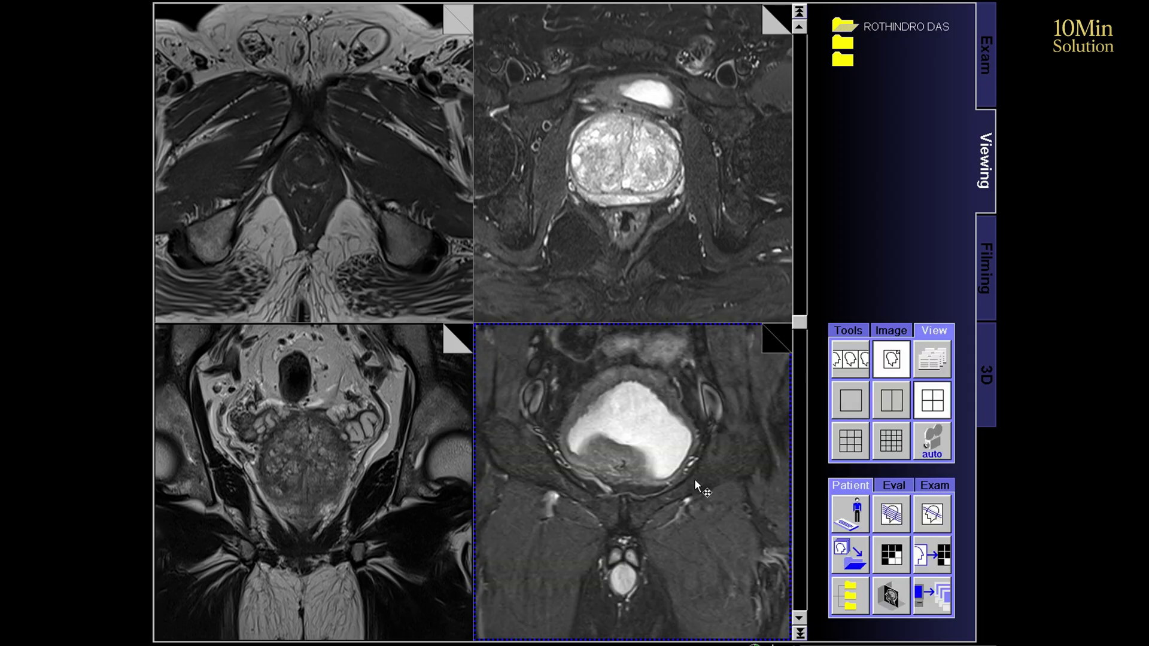
Step: Review the large-field pelvic transverse images, the diffusion images and the remaining fat-suppressed prostate series in transverse, sagittal and coronal planes
scroll(692, 479, "down", 15)
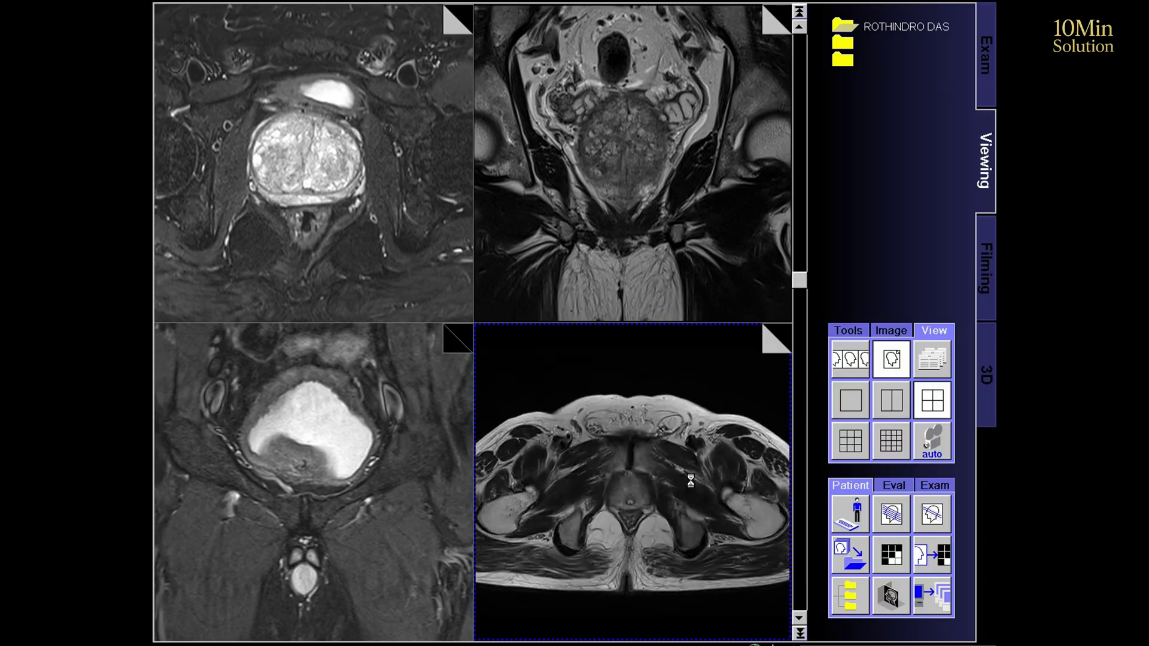
scroll(690, 481, "down", 12)
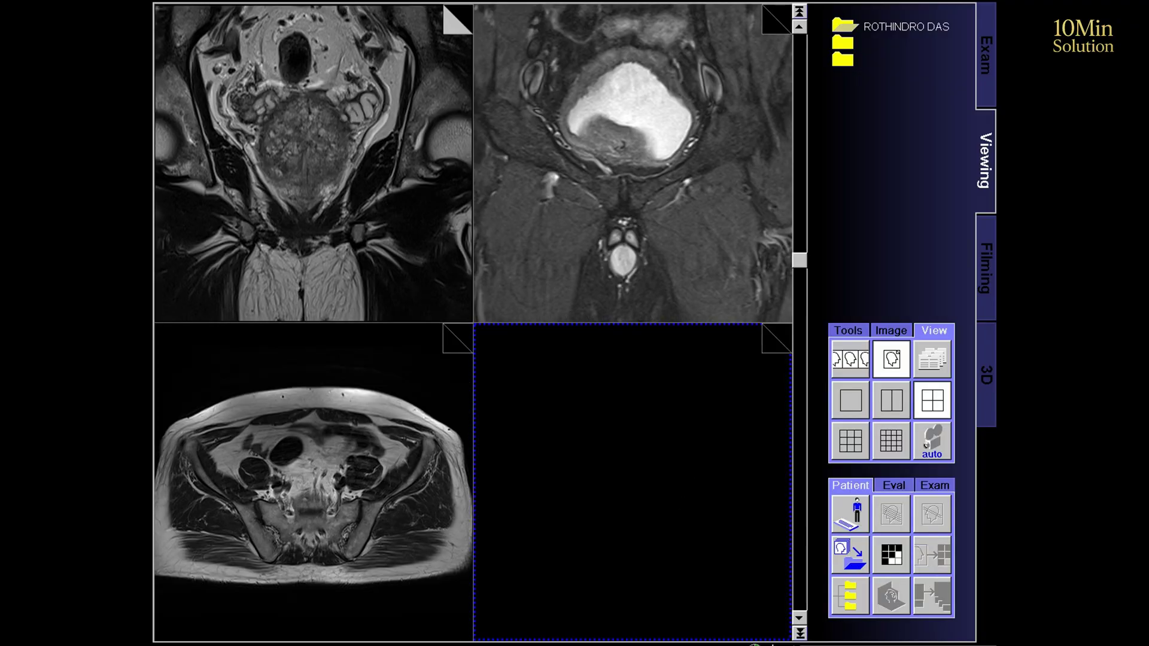
scroll(694, 354, "up", 8)
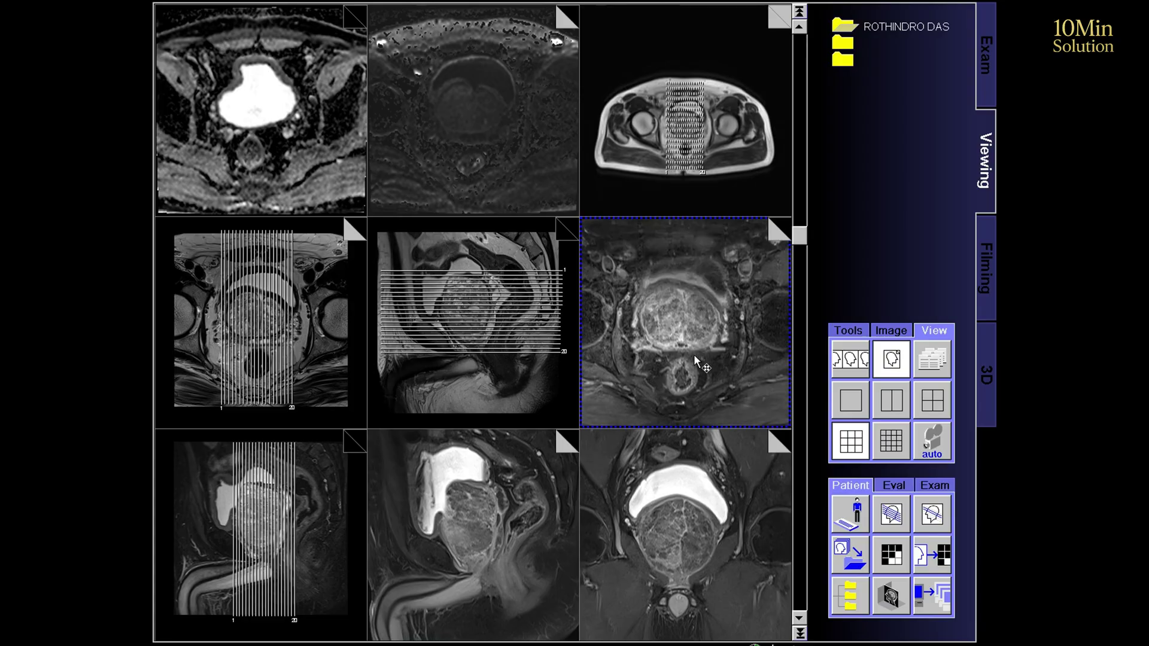
scroll(694, 354, "down", 6)
left_click(476, 572)
scroll(477, 573, "down", 3)
scroll(478, 574, "down", 3)
scroll(479, 575, "up", 8)
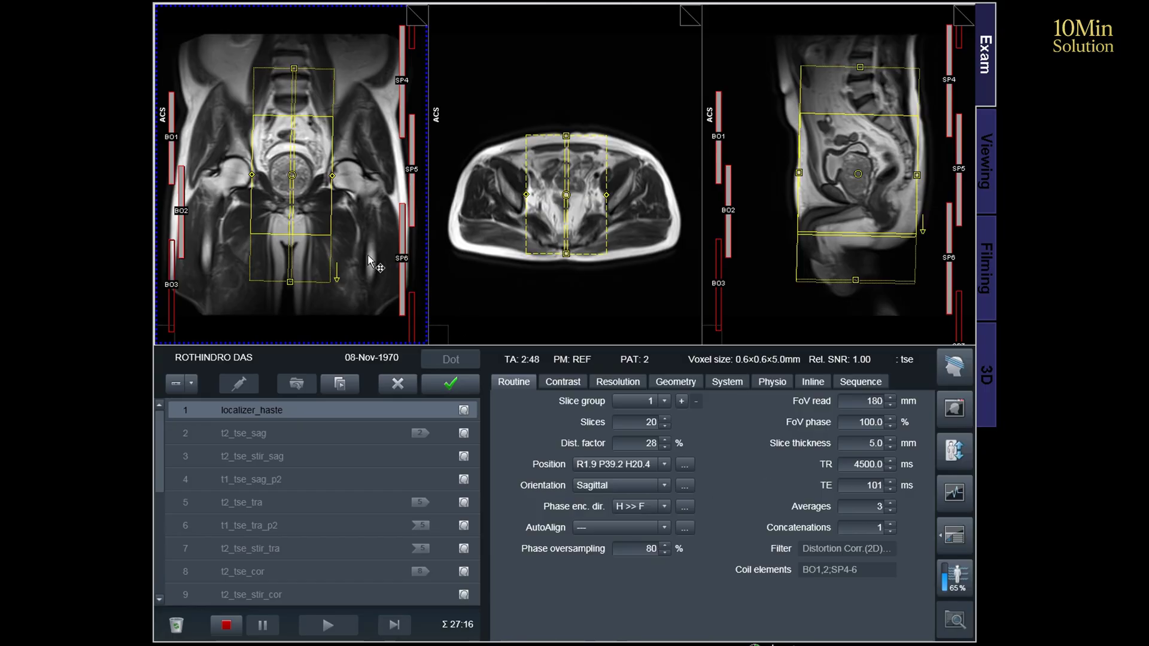
Step: Set the sagittal slice thickness to 3.0 mm and show the t2_tse_sag images in the planning views
left_click(875, 442)
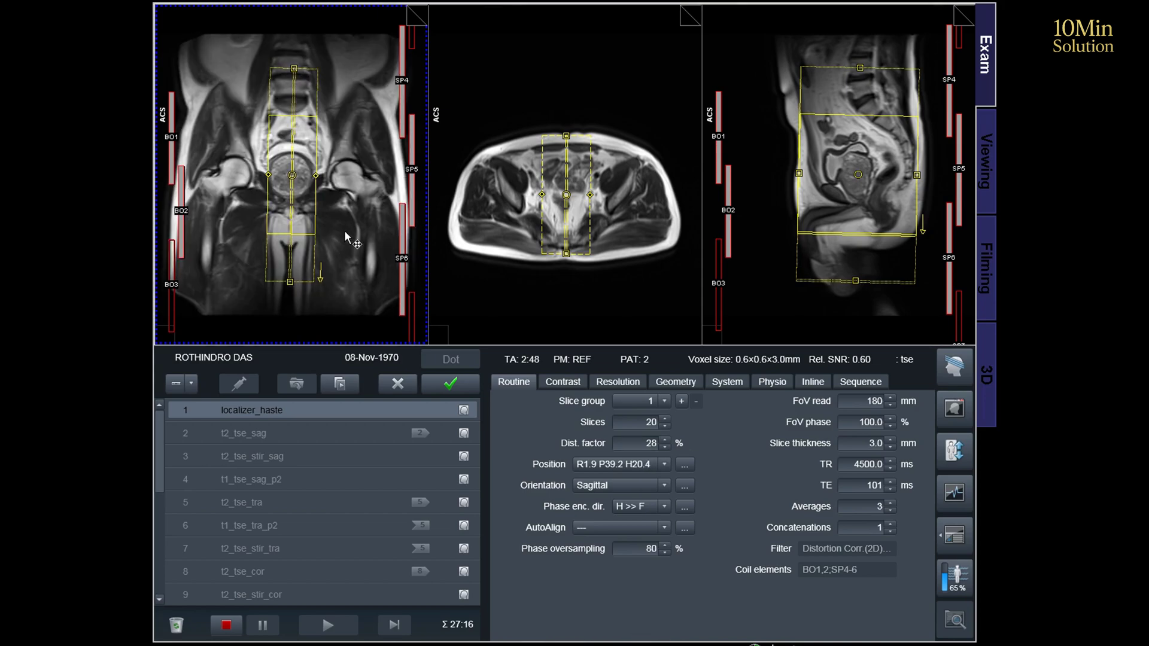
left_click(440, 433)
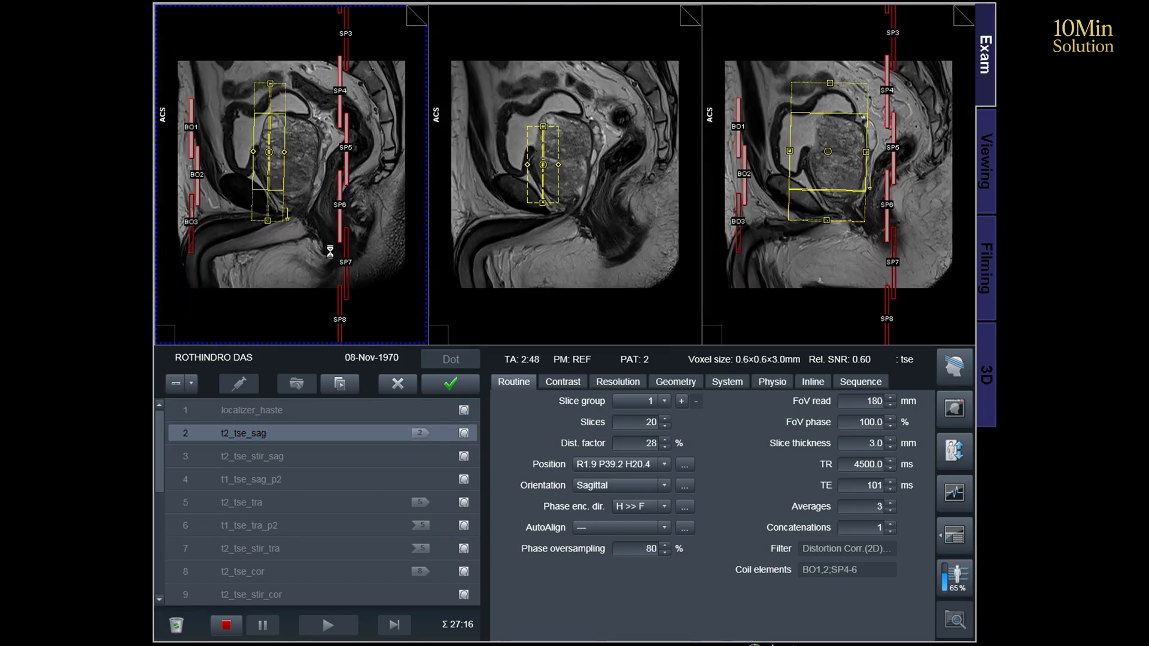
scroll(318, 200, "down", 1)
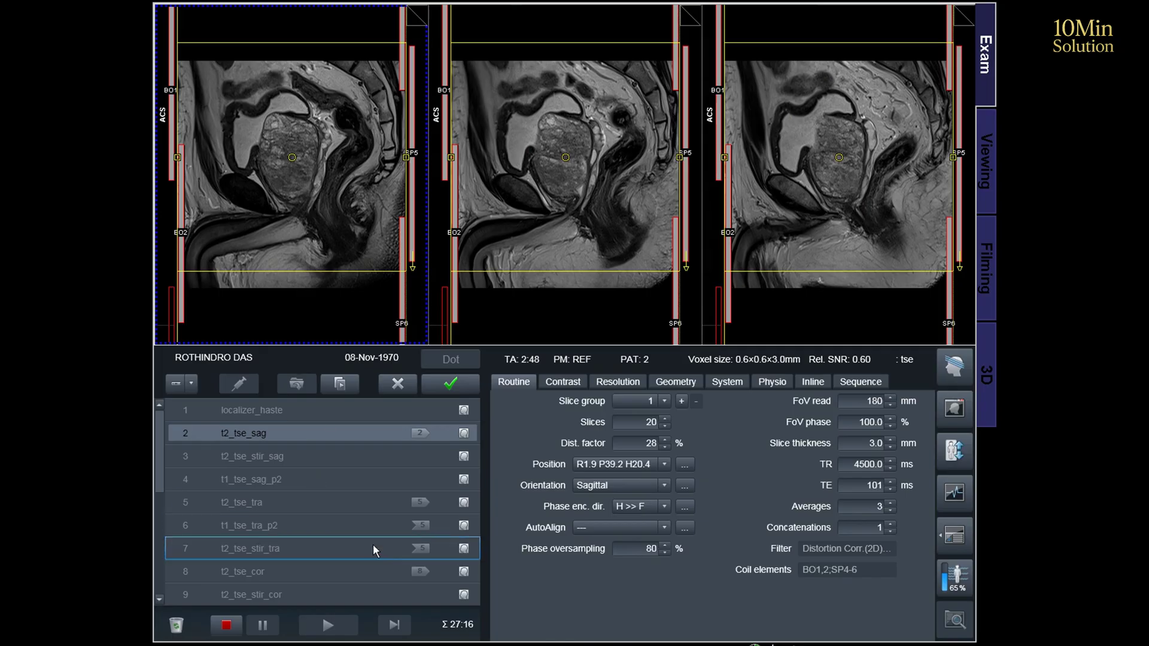
Step: Load t2_tse_tra into the middle planning view and move the sagittal slice group down to position R1.9 P40.7 H6.4
left_click_drag(464, 502, 613, 226)
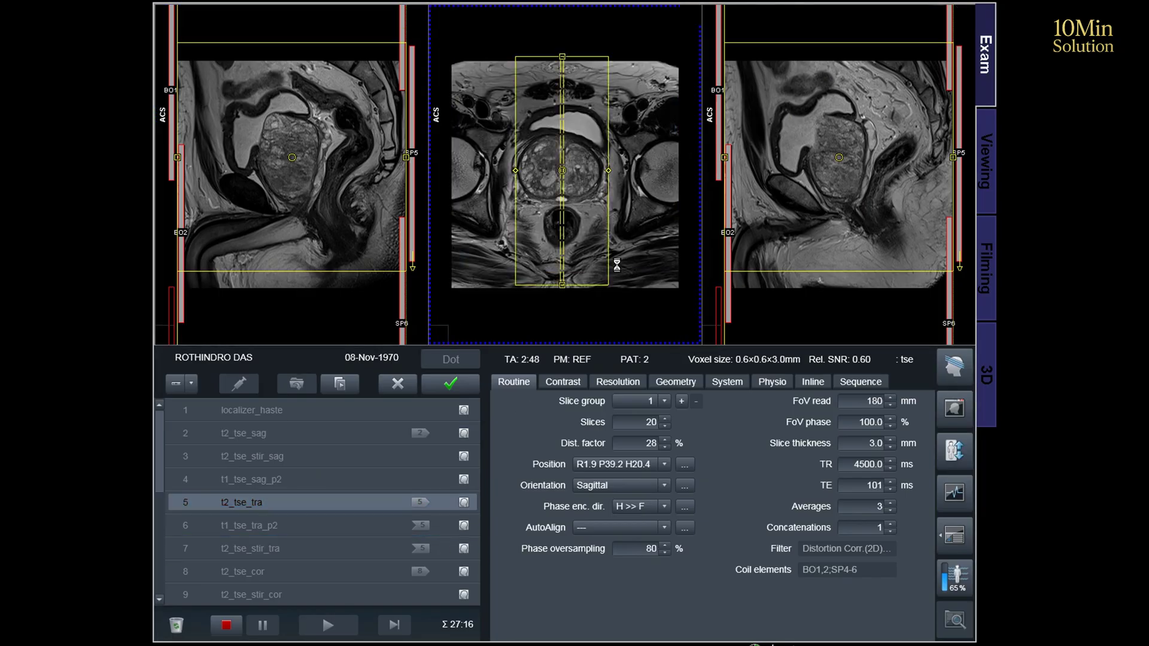
scroll(619, 292, "down", 5)
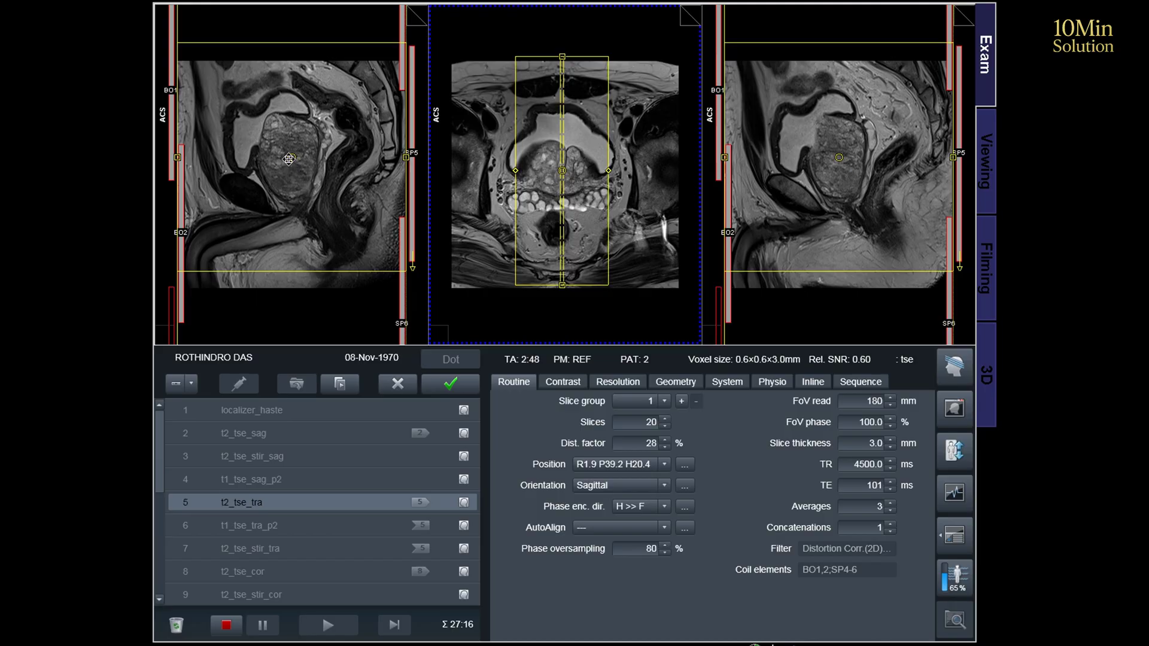
left_click_drag(289, 159, 290, 178)
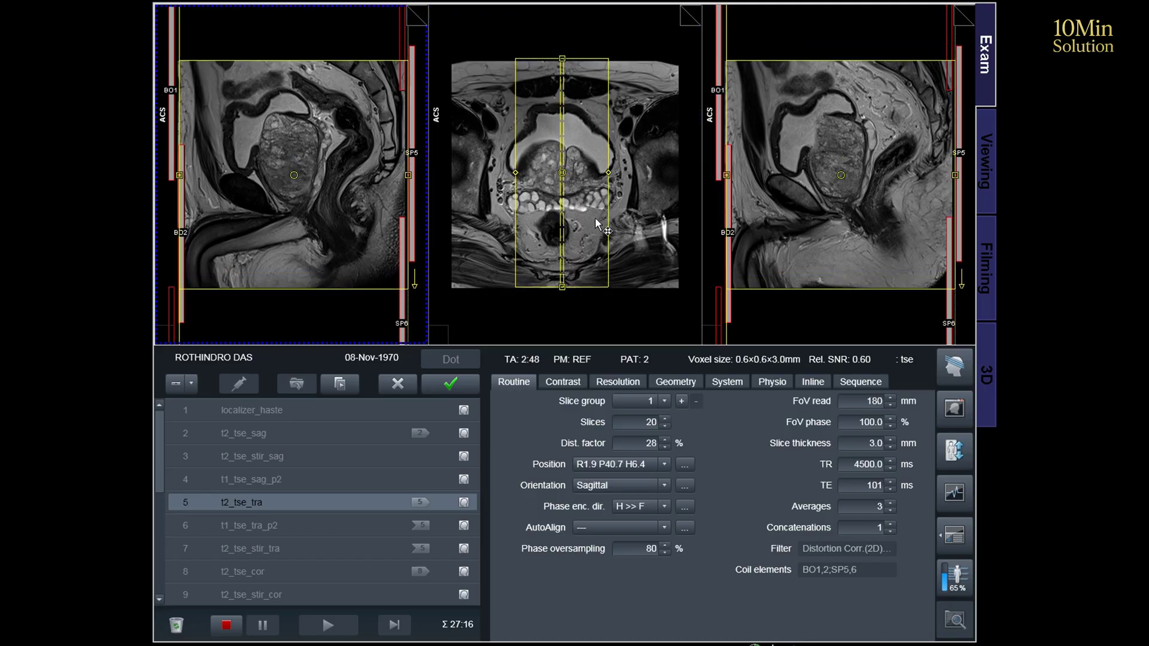
Step: Set the distance factor to 35% and check the slice group's prostate coverage through the transverse slices
scroll(595, 209, "down", 1)
scroll(596, 208, "up", 1)
left_click(643, 449)
scroll(643, 448, "up", 4)
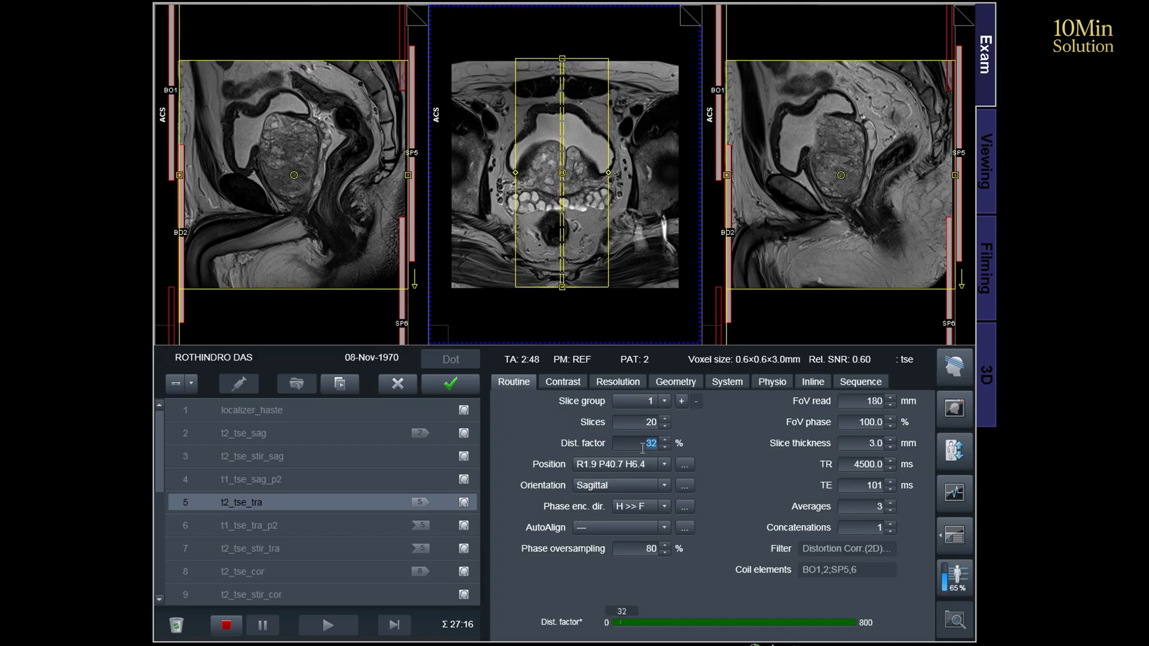
left_click(643, 236)
scroll(642, 235, "down", 6)
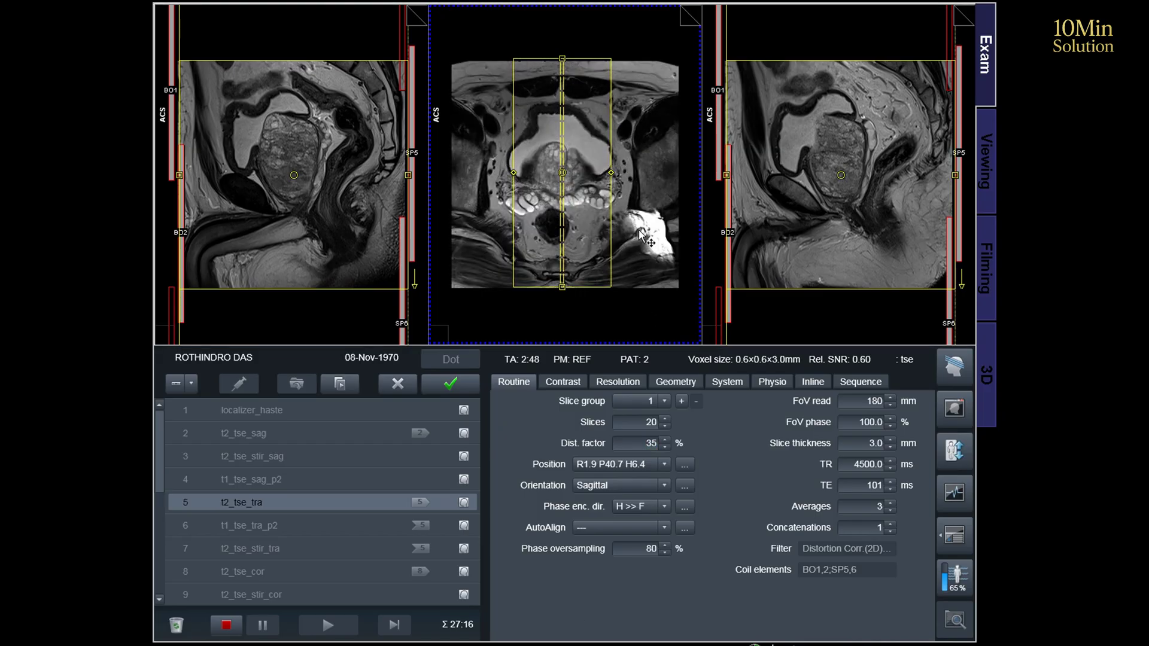
scroll(640, 235, "down", 8)
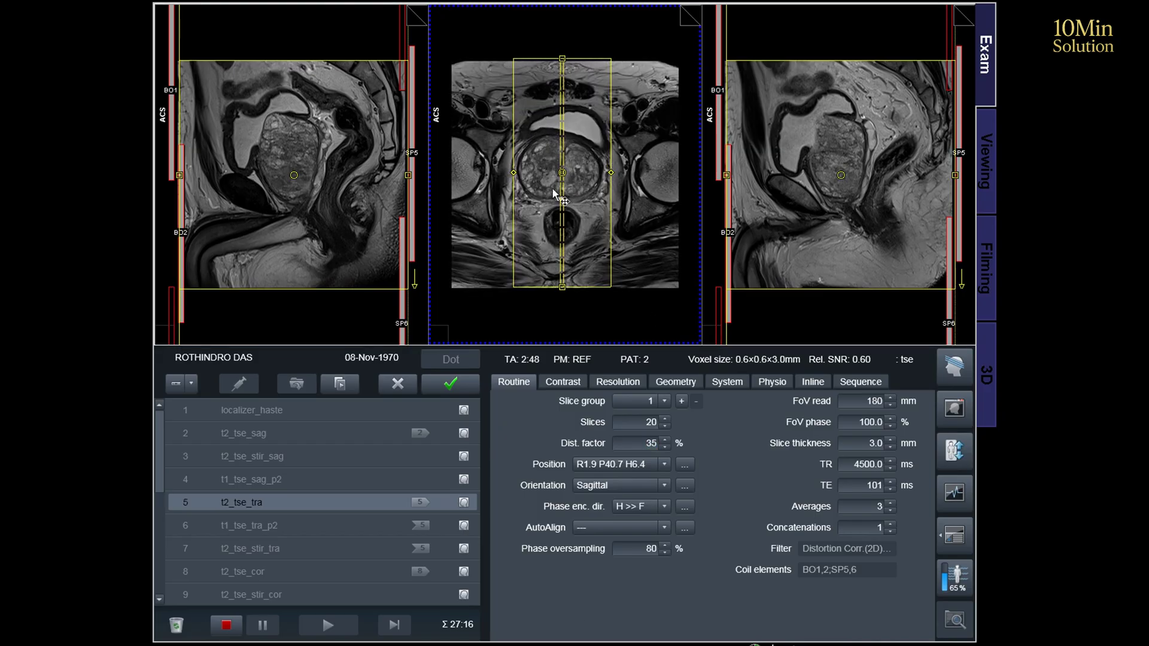
Step: Show the t2_tse_cor images for planning, load t2_tse_stir_cor into the third view, and check the sagittal slice coverage
left_click(472, 574)
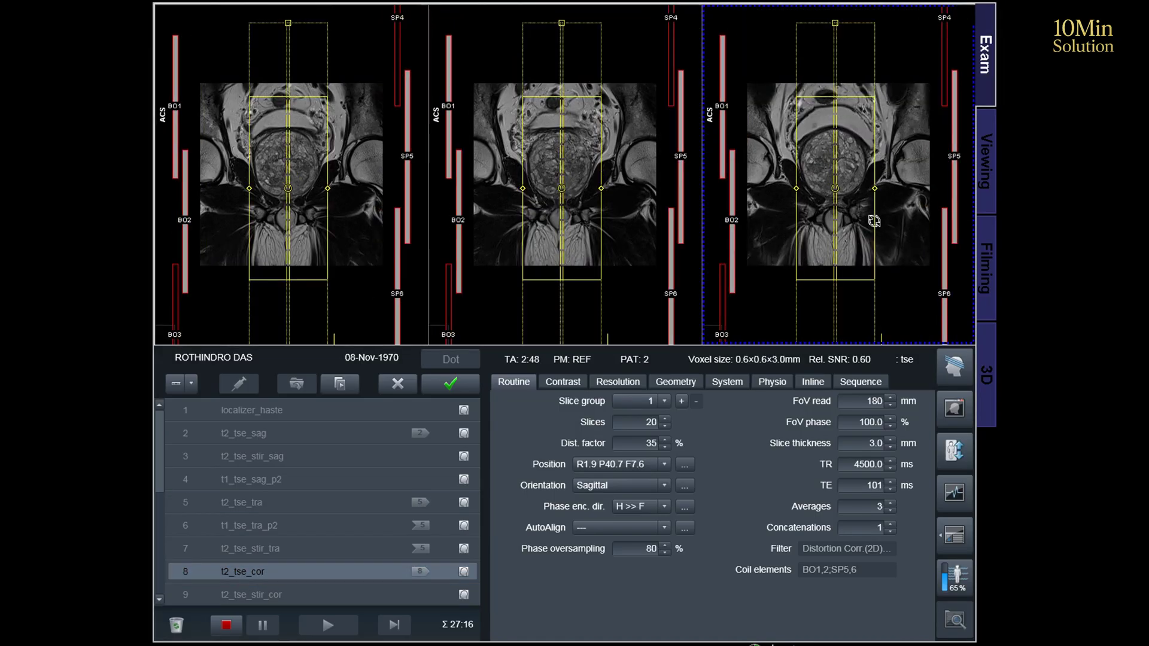
scroll(874, 220, "down", 7)
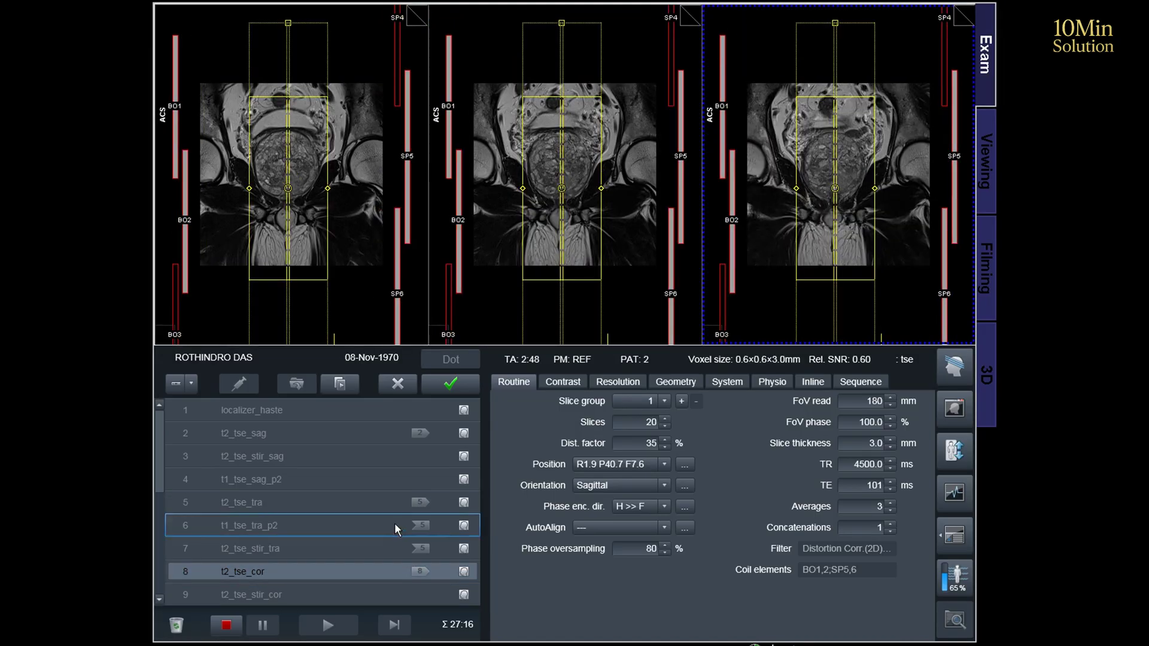
left_click(463, 600)
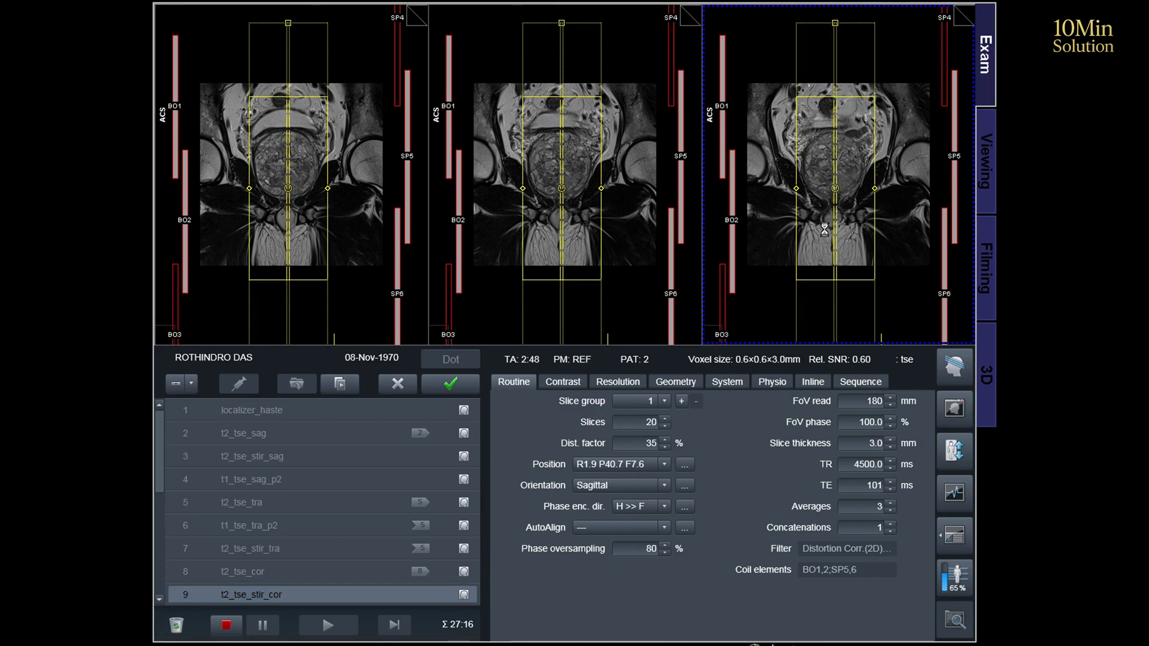
scroll(866, 227, "down", 6)
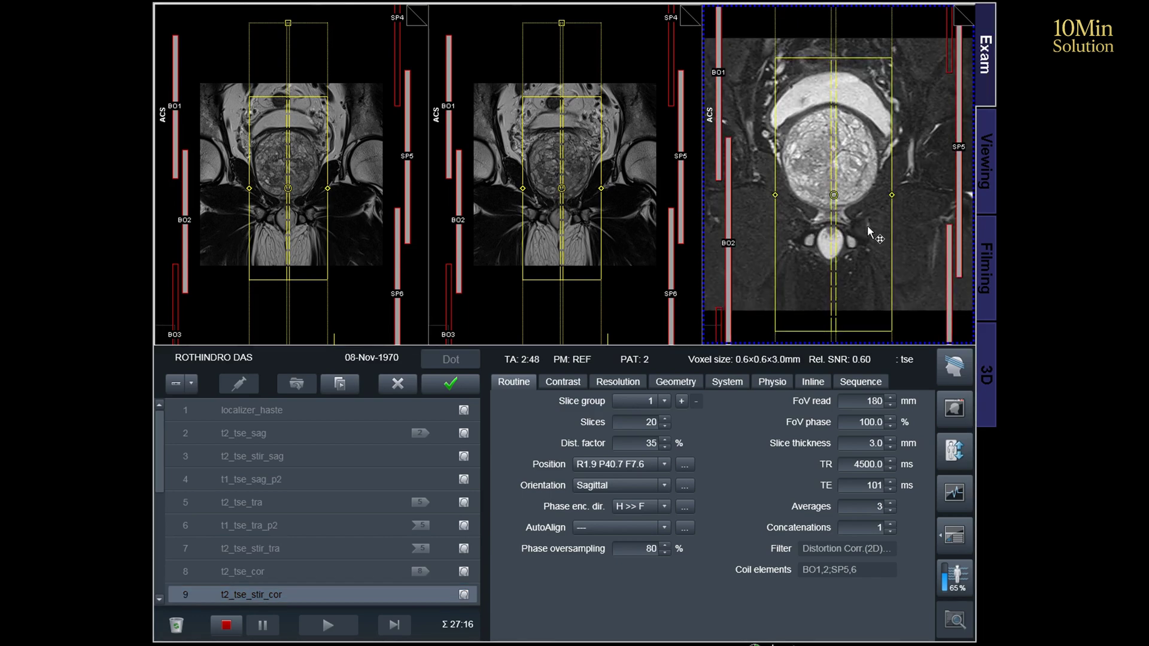
Step: Move the sagittal slice group up onto the prostate centre at R2.3 P40.7 H6.9 and check it on the t2_tse_sag images
mouse_move(868, 221)
left_mouse_down()
mouse_move(870, 203)
mouse_move(834, 177)
left_mouse_up()
scroll(825, 160, "down", 6)
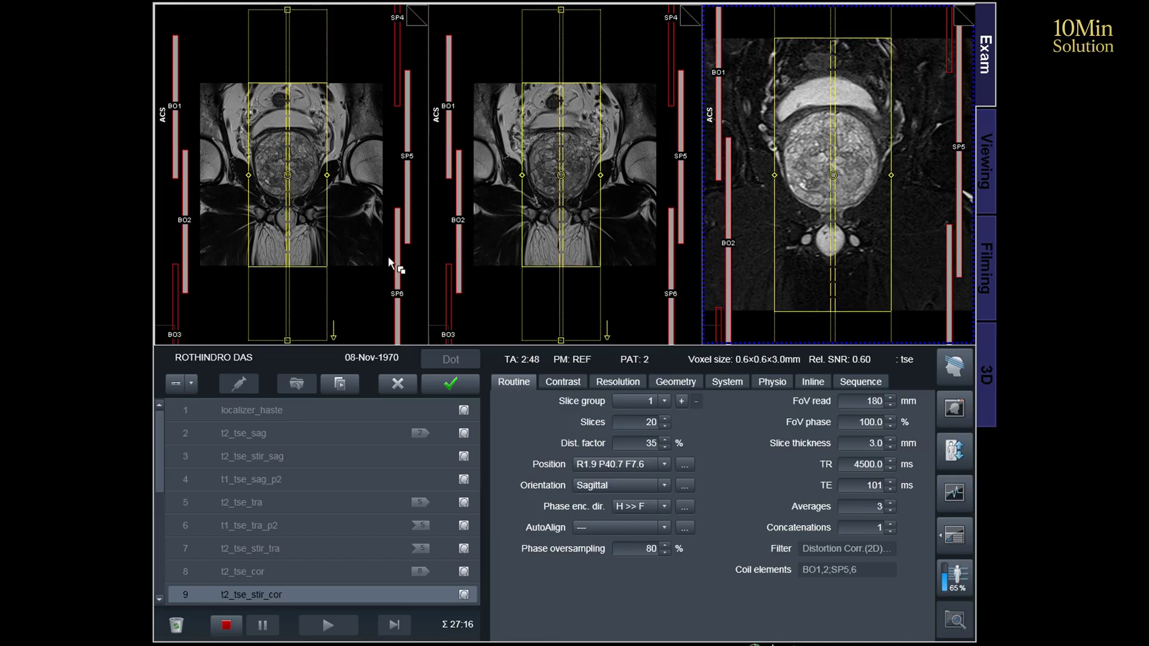
left_click_drag(458, 444, 359, 293)
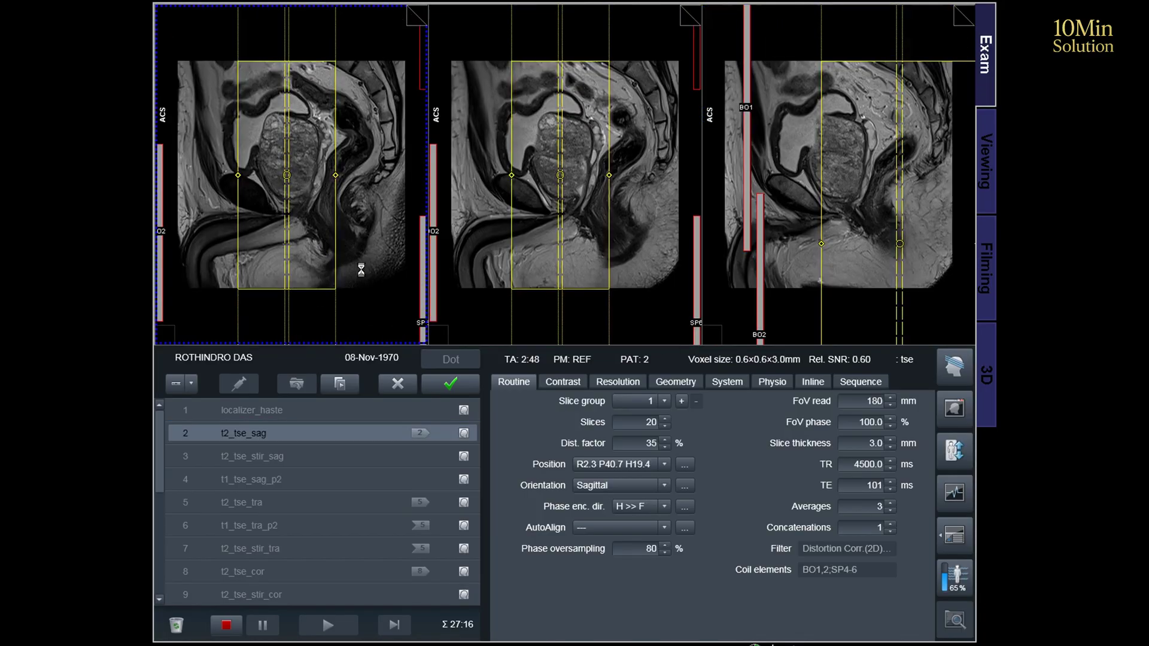
left_click_drag(294, 160, 294, 176)
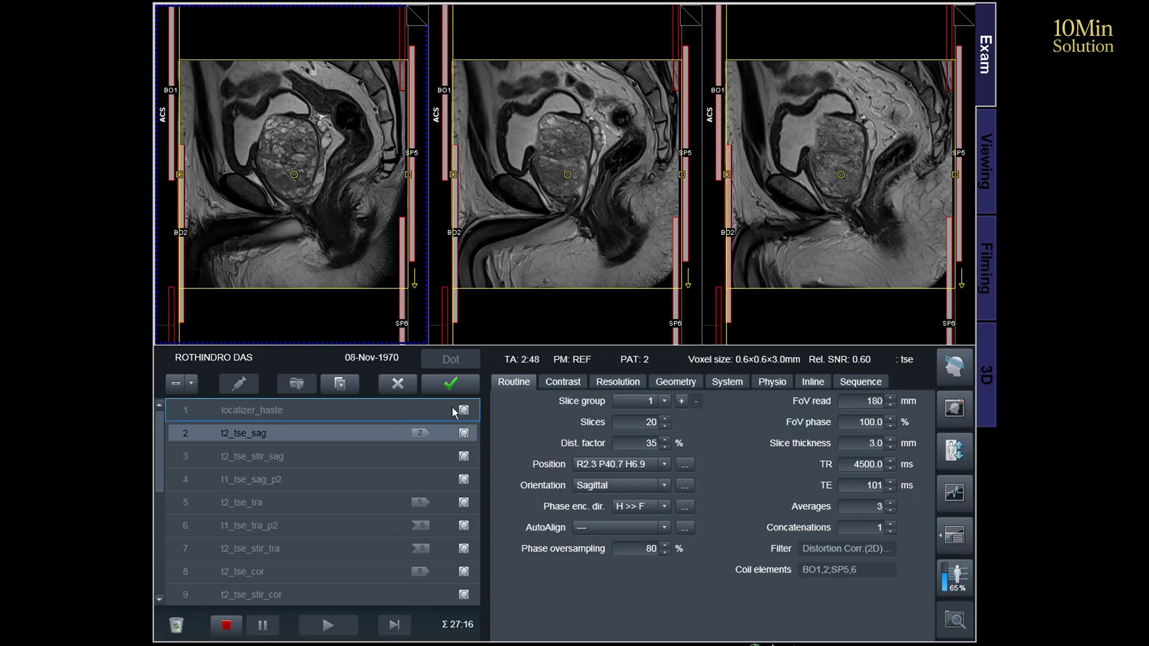
left_click_drag(454, 412, 346, 273)
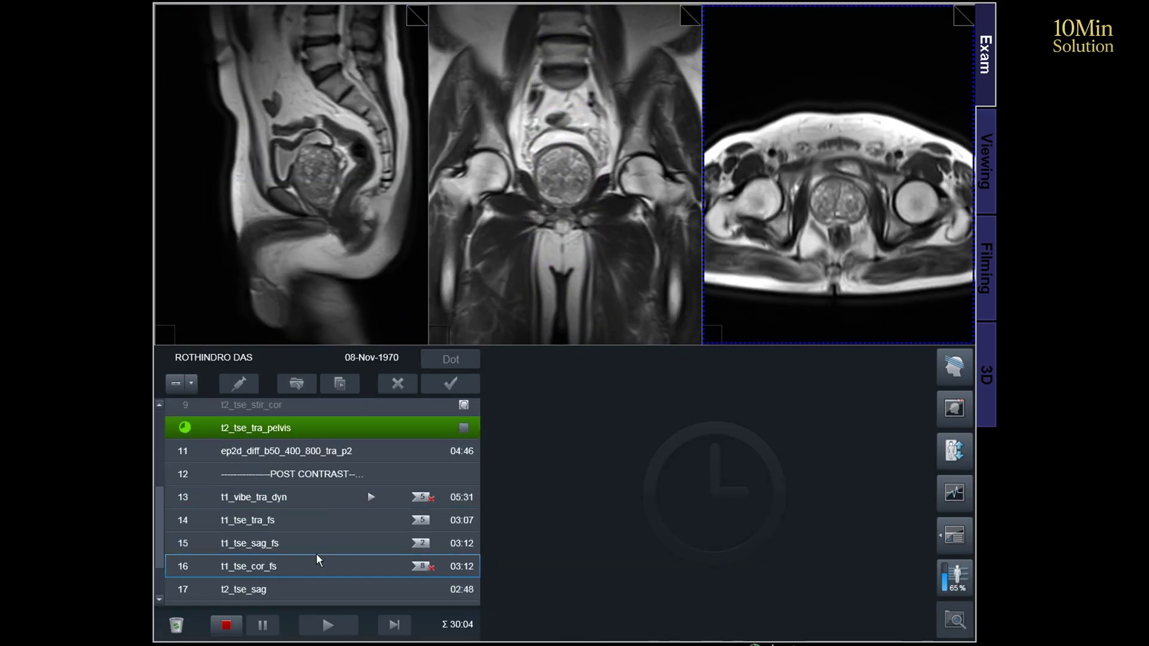
Step: Open the t1_tse_cor_fs protocol for planning and check its coronal slice coverage on the t2_tse_sag and t2_tse_stir_sag images
double_click(283, 567)
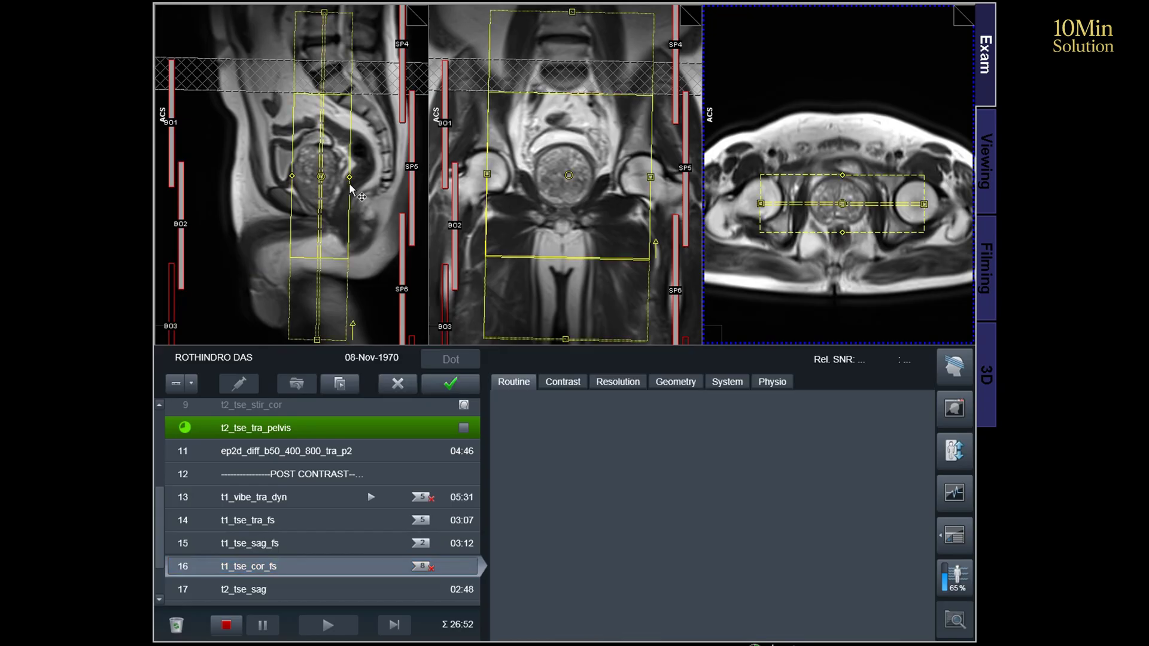
left_click(600, 190)
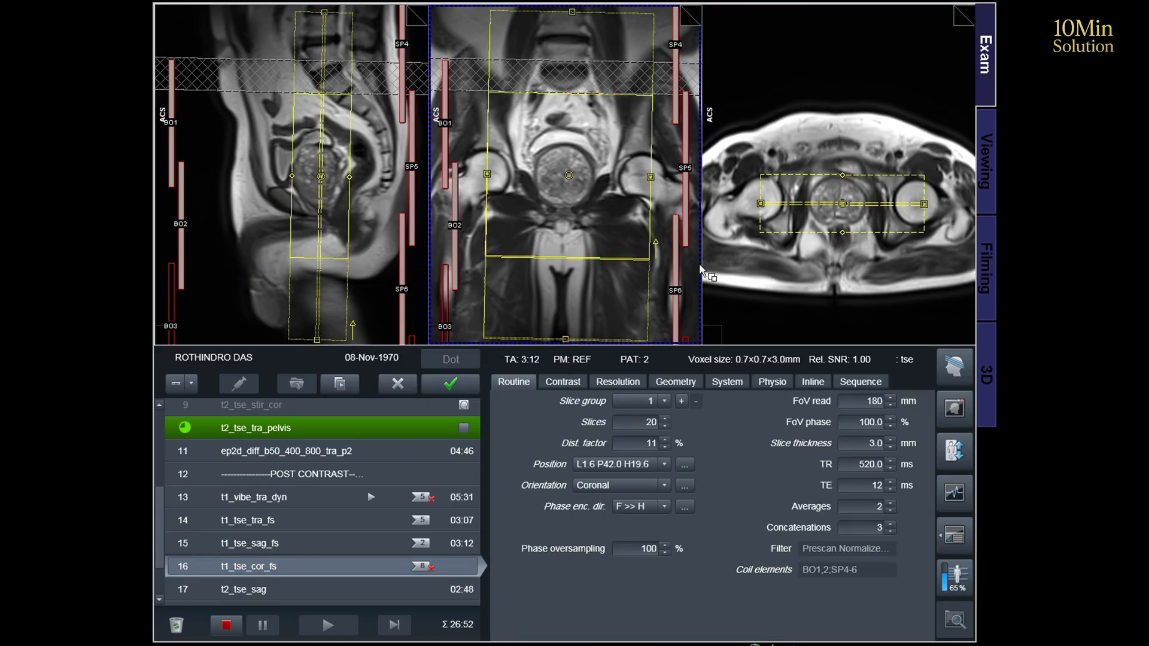
left_click_drag(158, 528, 159, 448)
left_click_drag(461, 439, 368, 296)
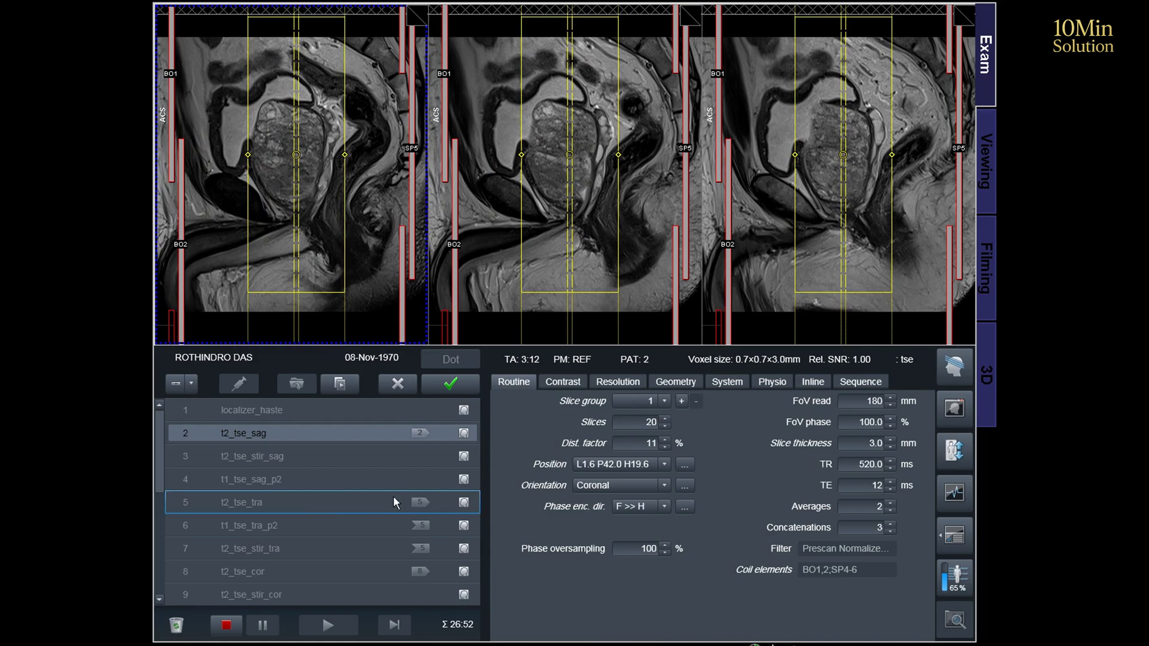
double_click(462, 464)
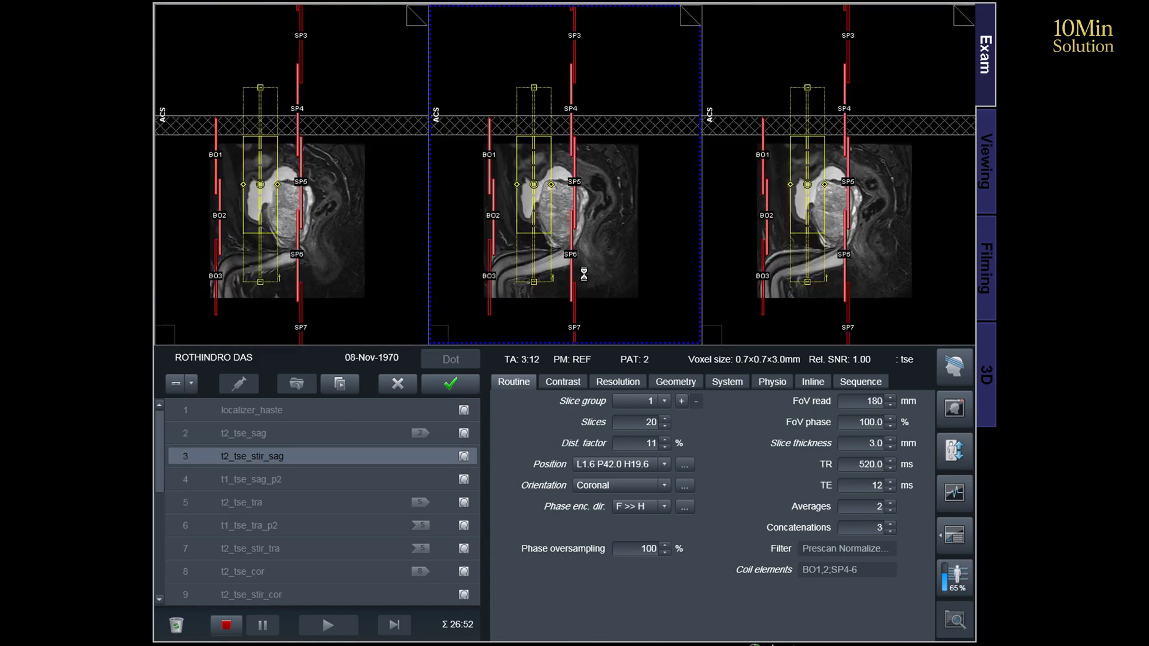
left_click_drag(623, 308, 612, 313)
scroll(581, 258, "down", 2)
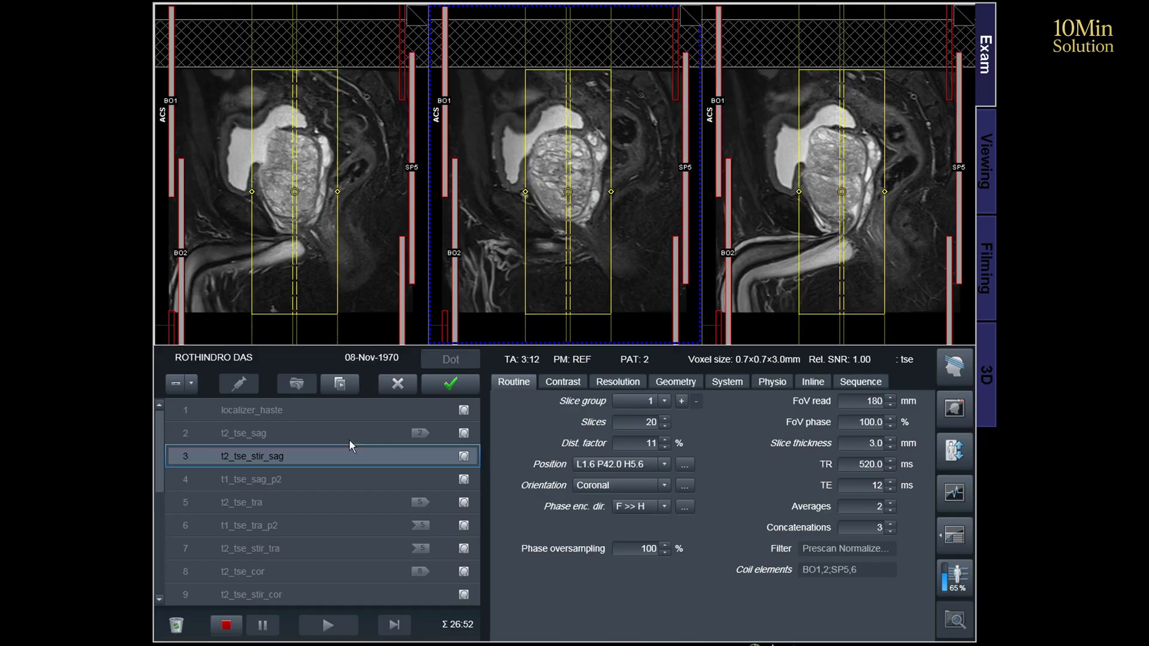
Step: Check the coronal slice coverage on t2_tse_tra and t2_tse_stir_tra images, and show the coil element selection
left_click_drag(464, 504, 882, 236)
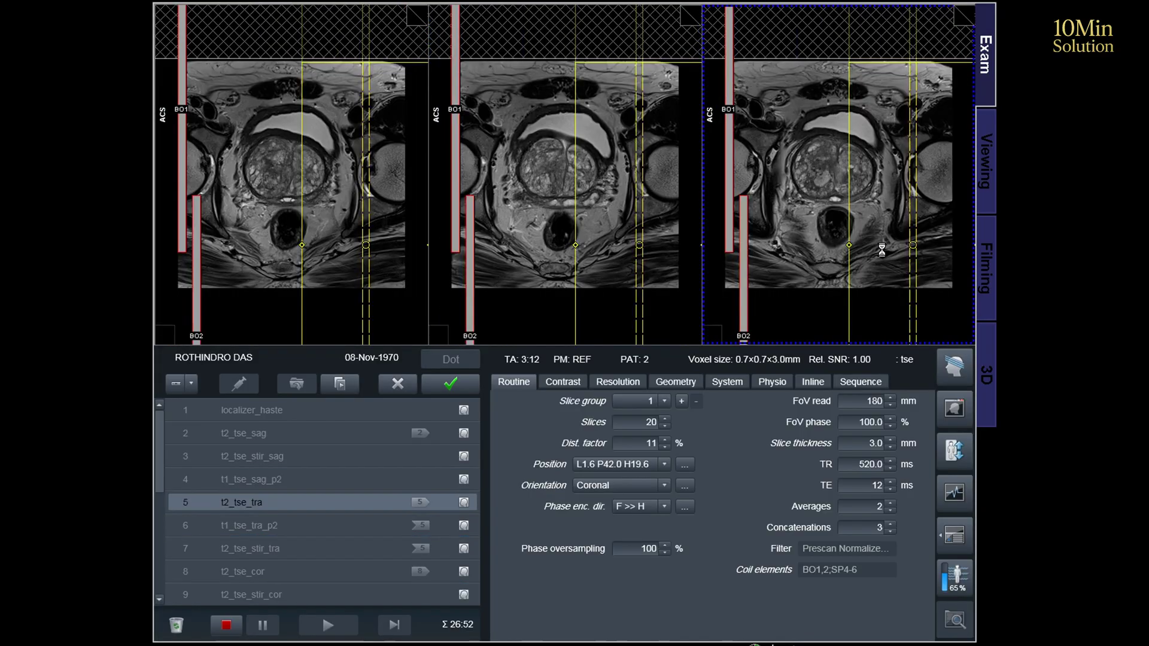
scroll(882, 238, "down", 7)
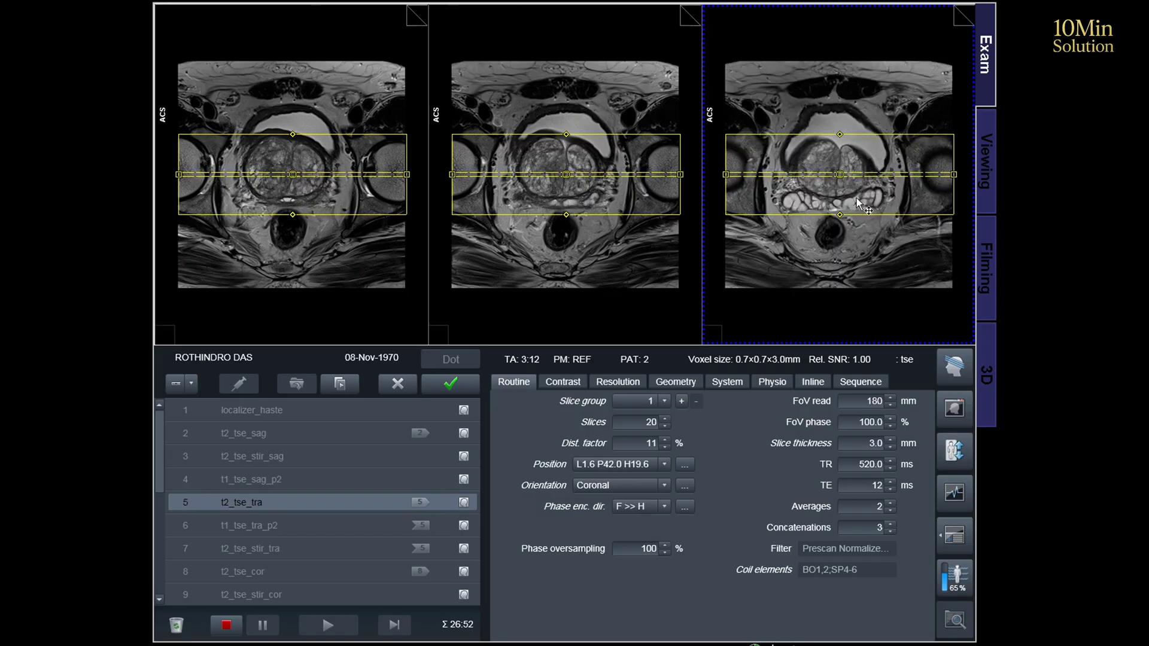
scroll(844, 174, "down", 5)
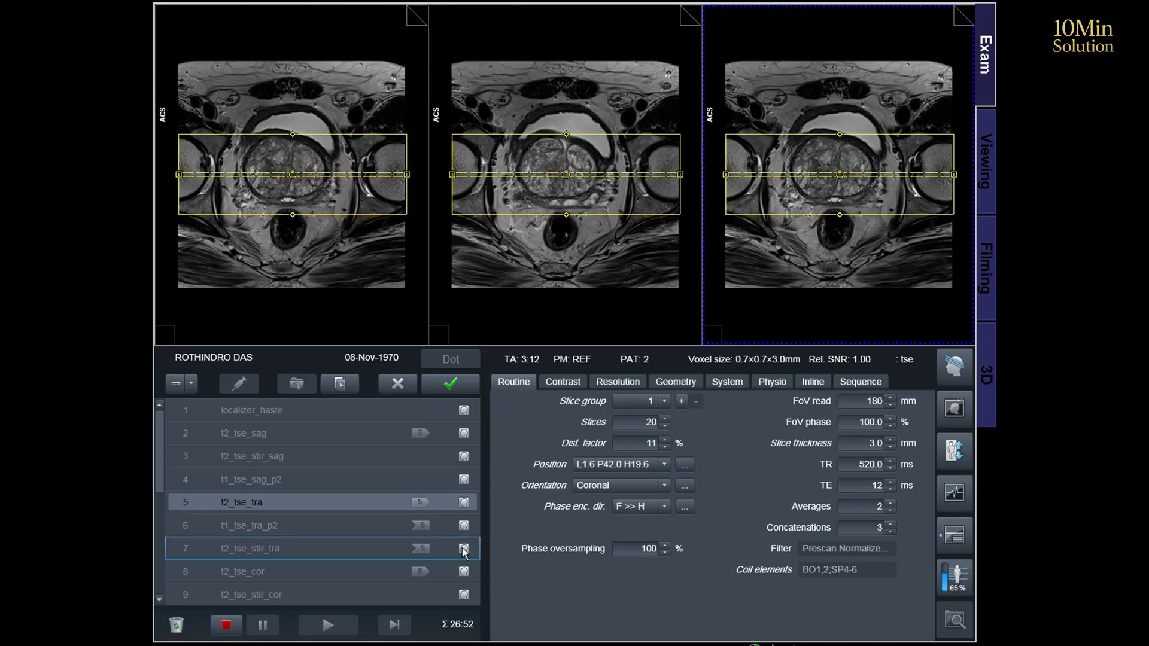
left_click_drag(464, 548, 864, 251)
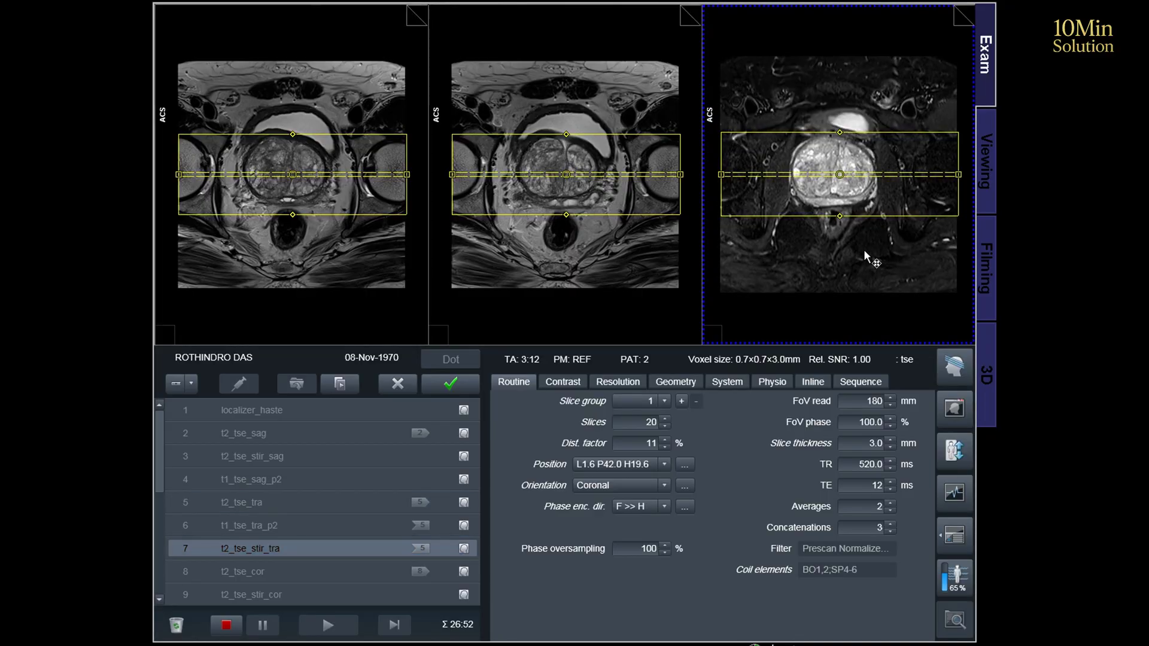
scroll(864, 252, "up", 5)
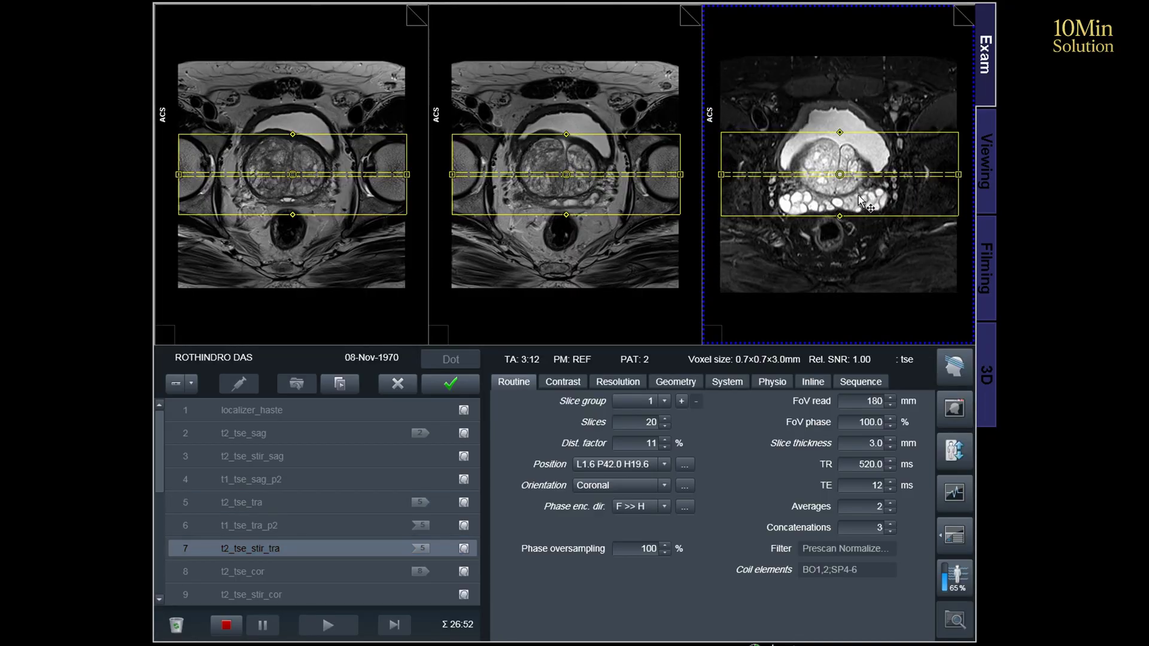
scroll(860, 200, "down", 5)
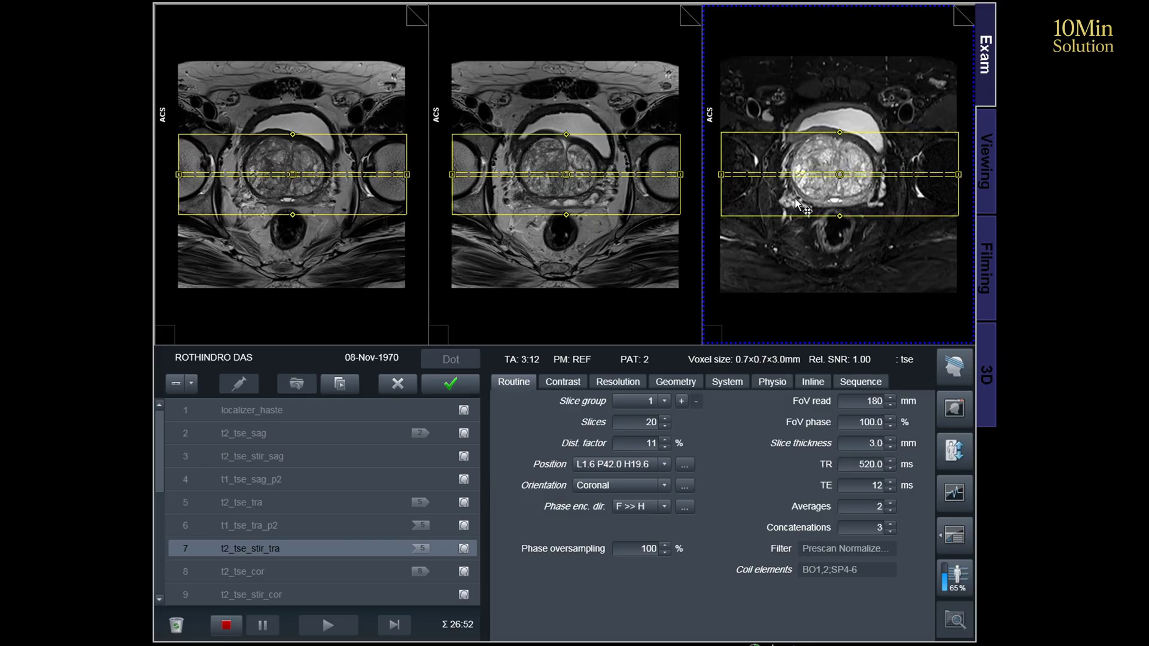
left_click(737, 382)
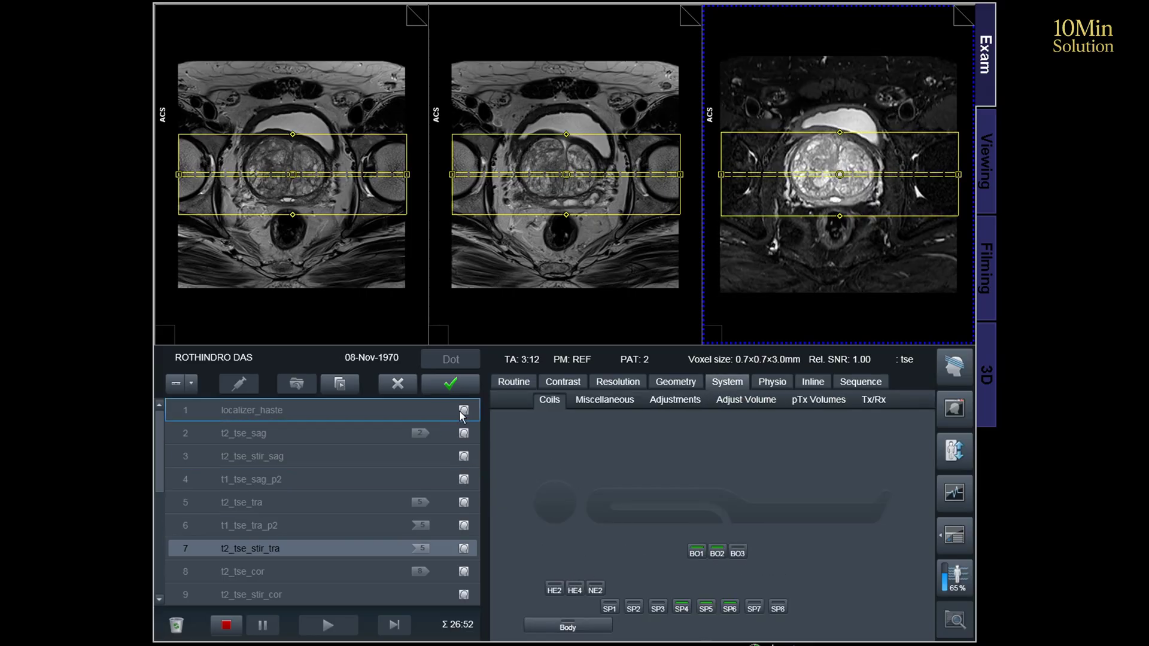
Step: Open the last t2_tse_tra protocol for planning and check its transverse slice coverage on the t2_tse_sag images
left_click_drag(461, 413, 772, 246)
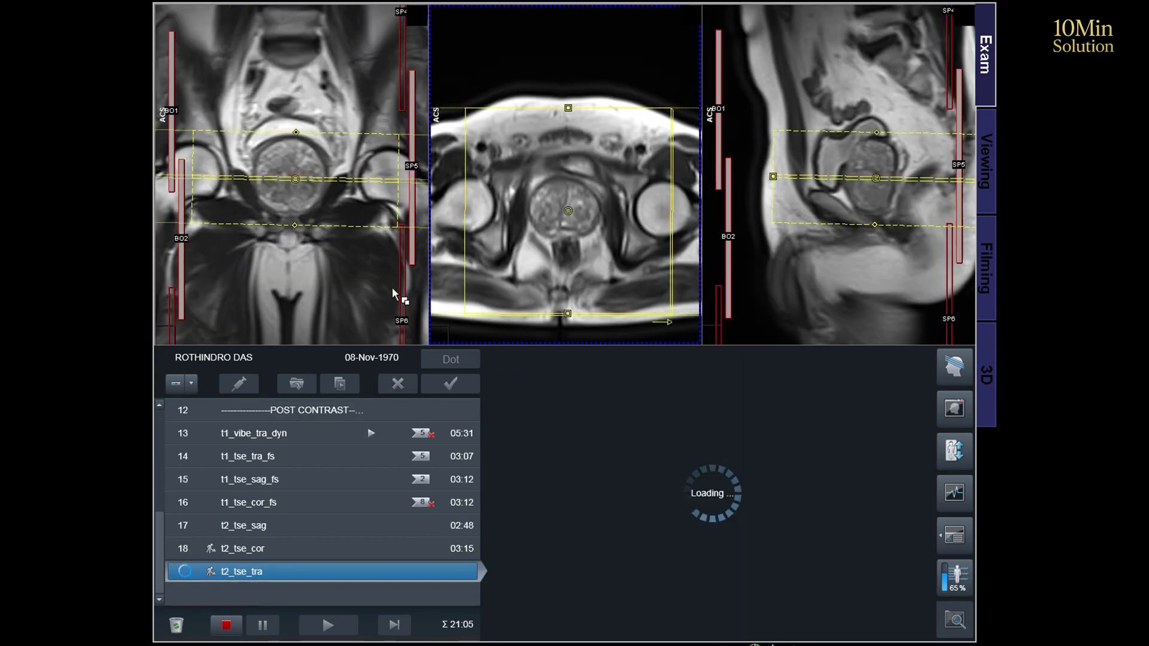
left_click_drag(160, 543, 162, 400)
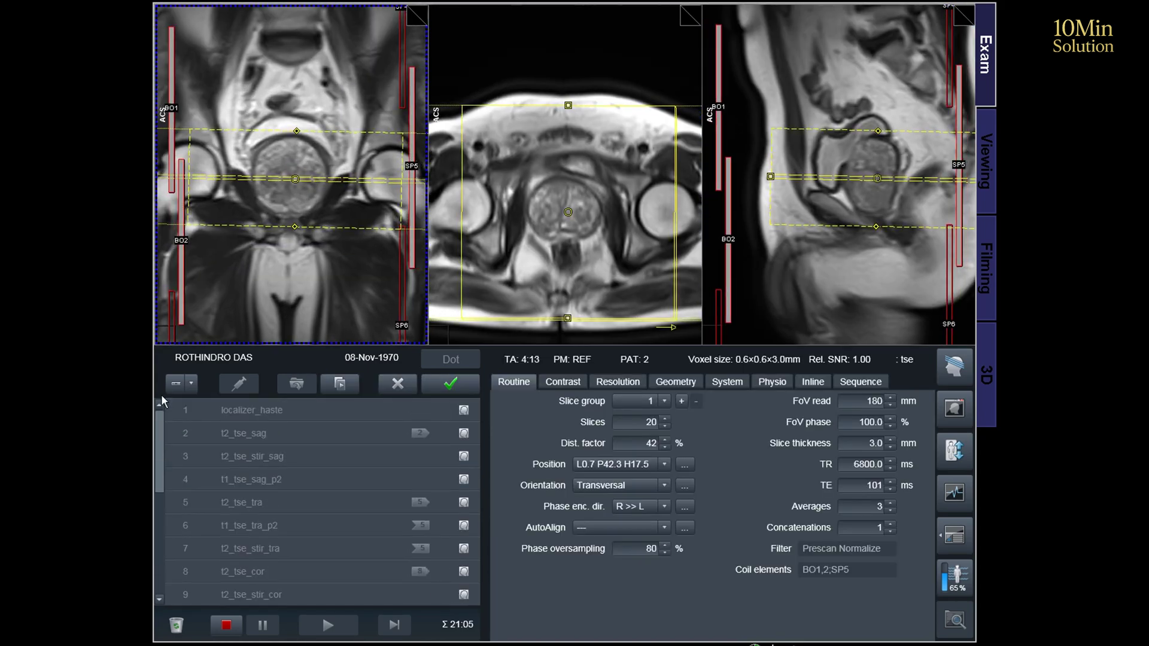
left_click(464, 434)
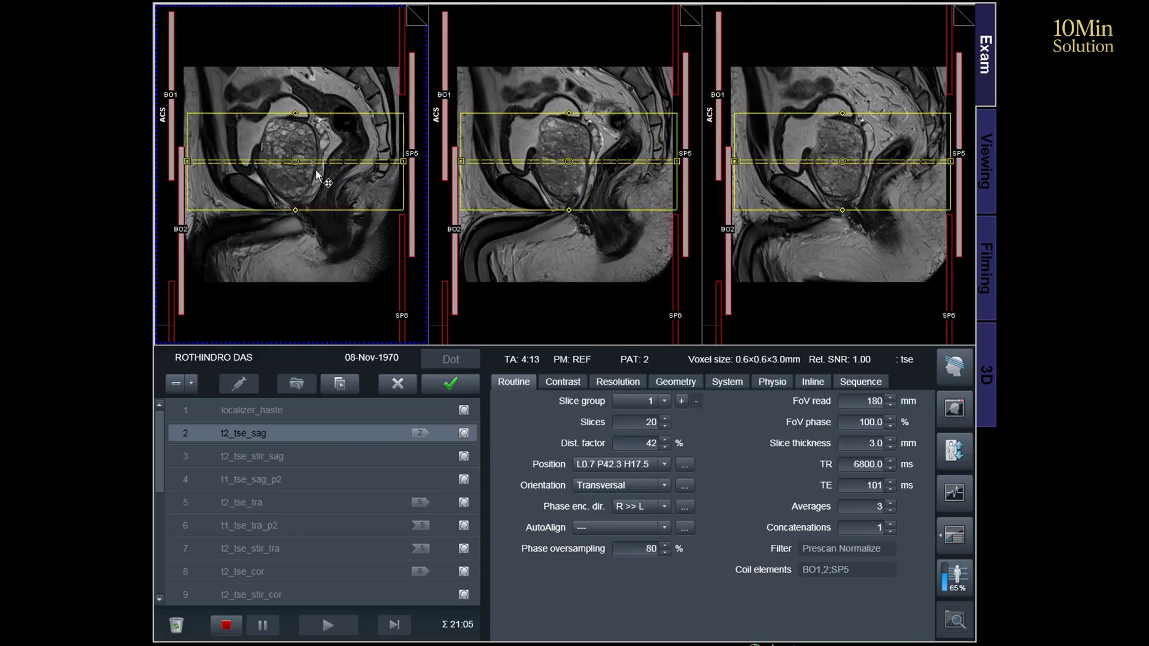
scroll(315, 170, "down", 5)
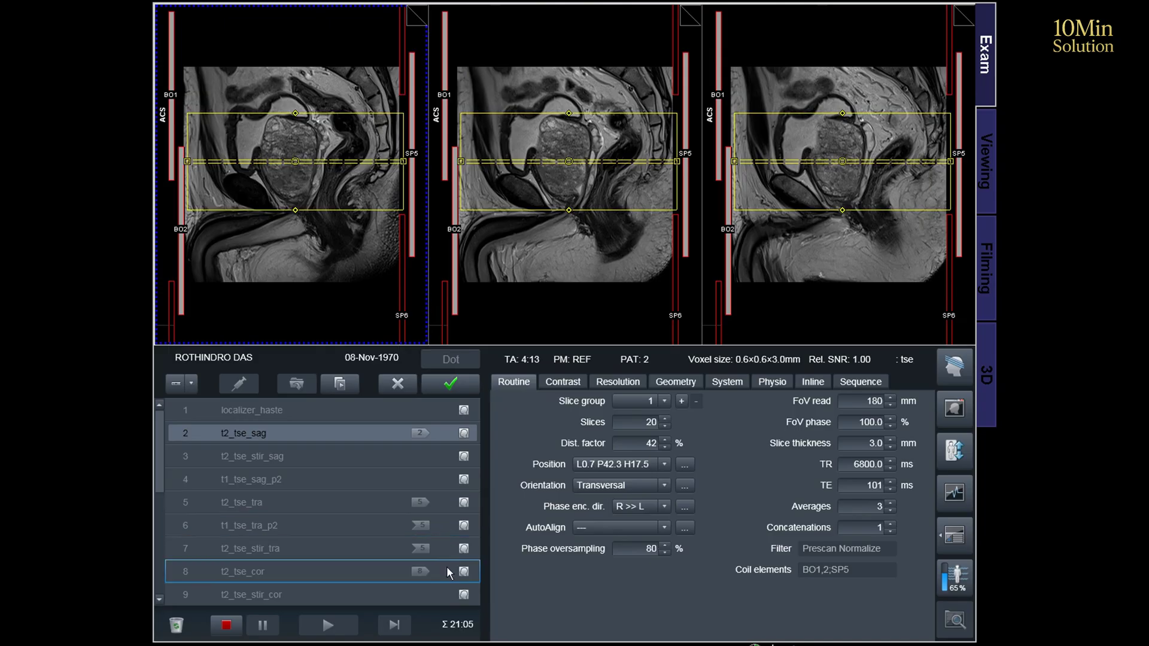
Step: Move the transverse slice group over the prostate to R2.5 P42.3 H8.7 on the t2_tse_cor images, and accept the nerve stimulation warning for ep2d_diff_b50_400_800_tra_p2
left_click_drag(462, 572, 580, 263)
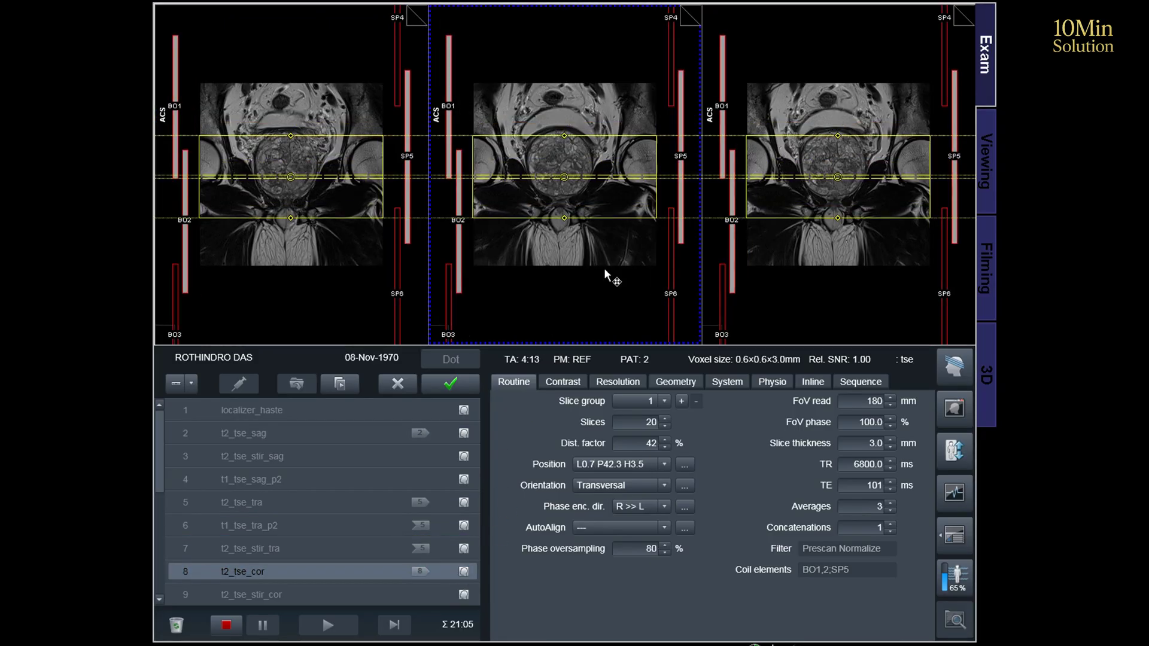
scroll(601, 288, "down", 5)
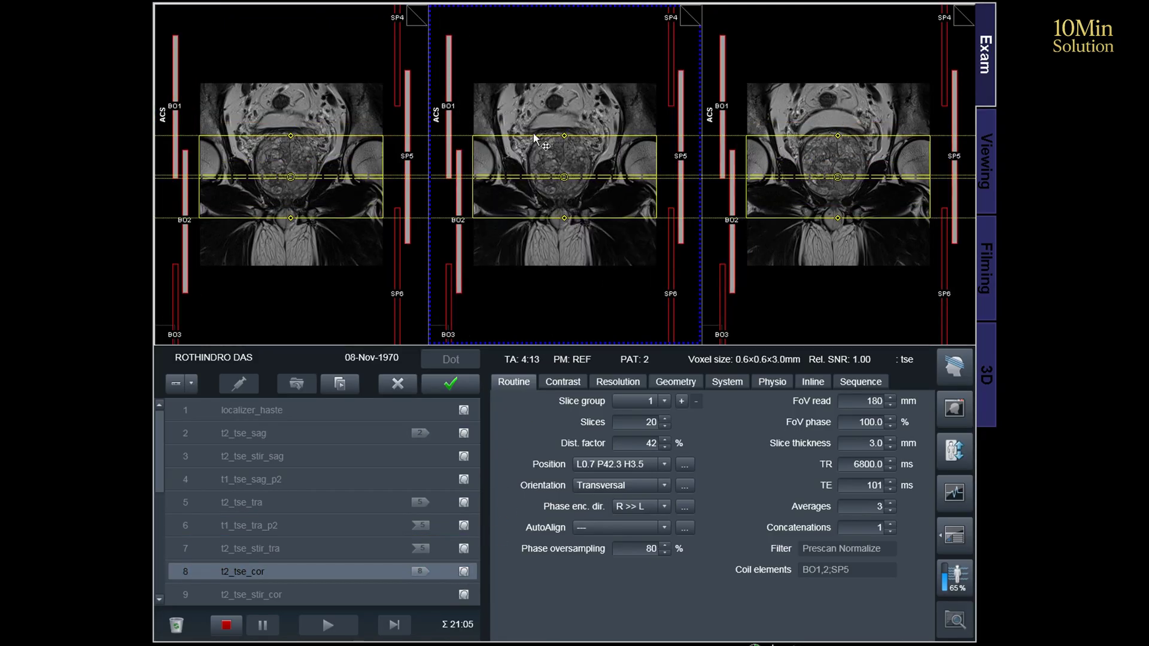
left_click_drag(563, 177, 560, 172)
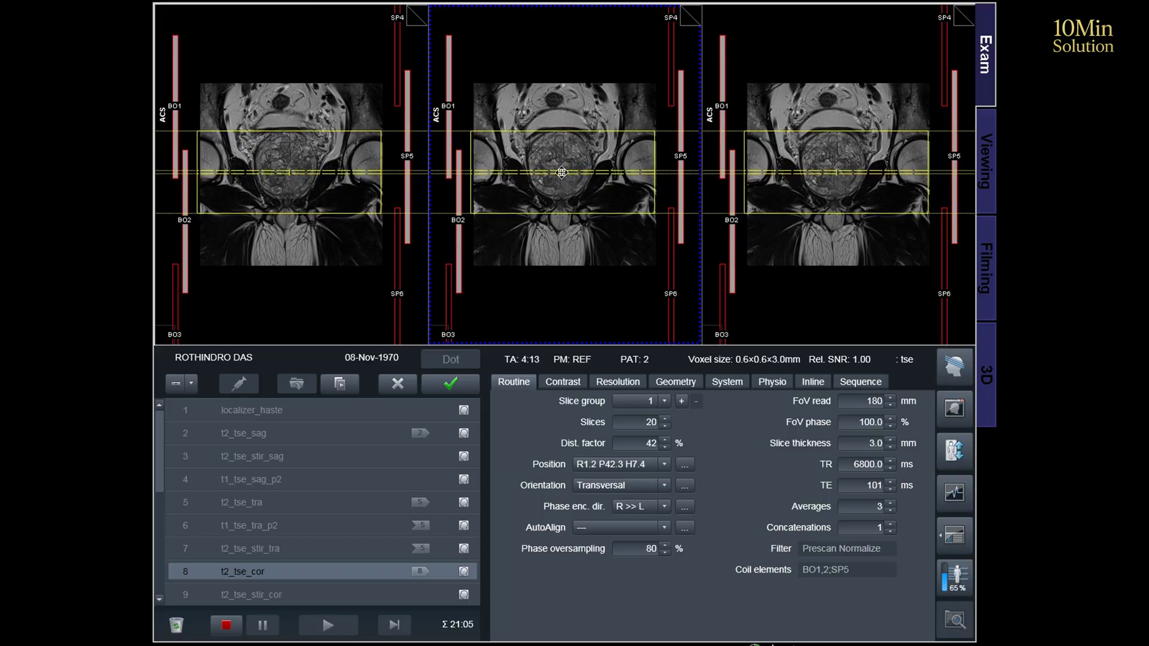
scroll(578, 225, "down", 4)
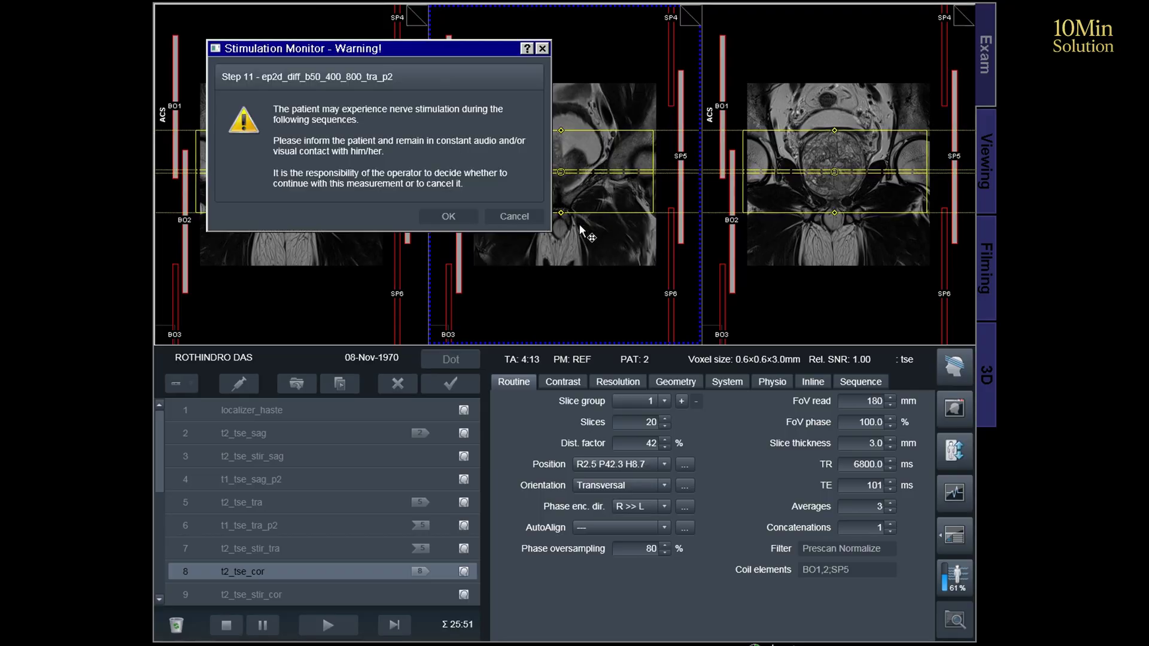
left_click(448, 217)
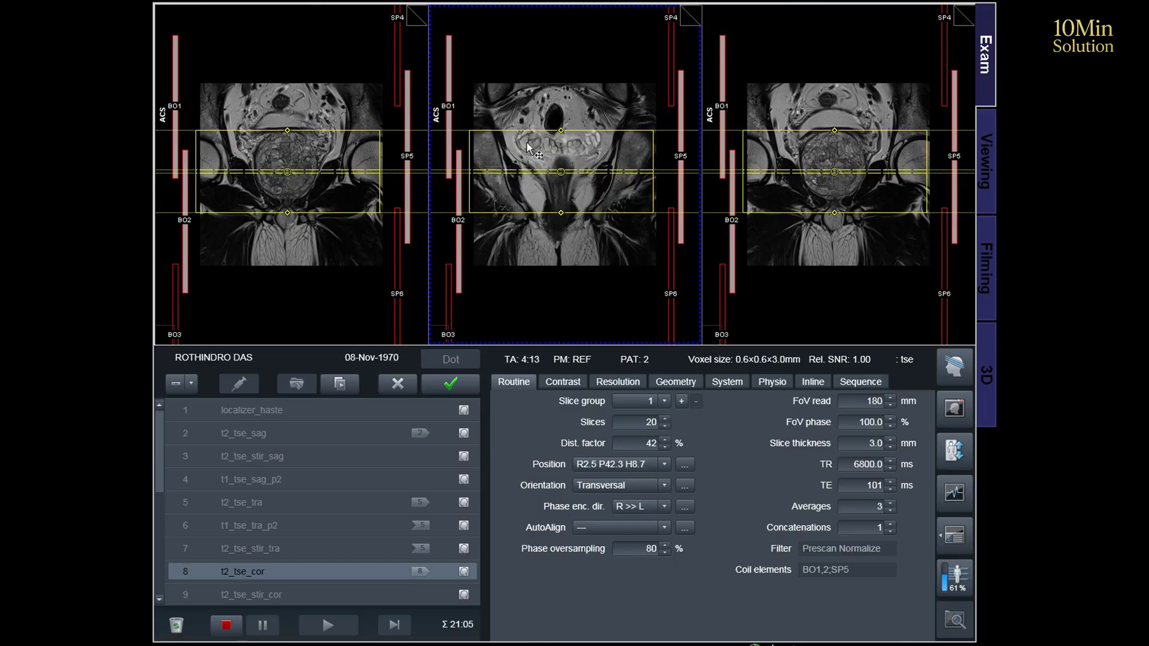
Step: Load t2_tse_stir_cor into the third view, check the transverse slice coverage of the prostate, and show the localizer_haste images
left_click(437, 597)
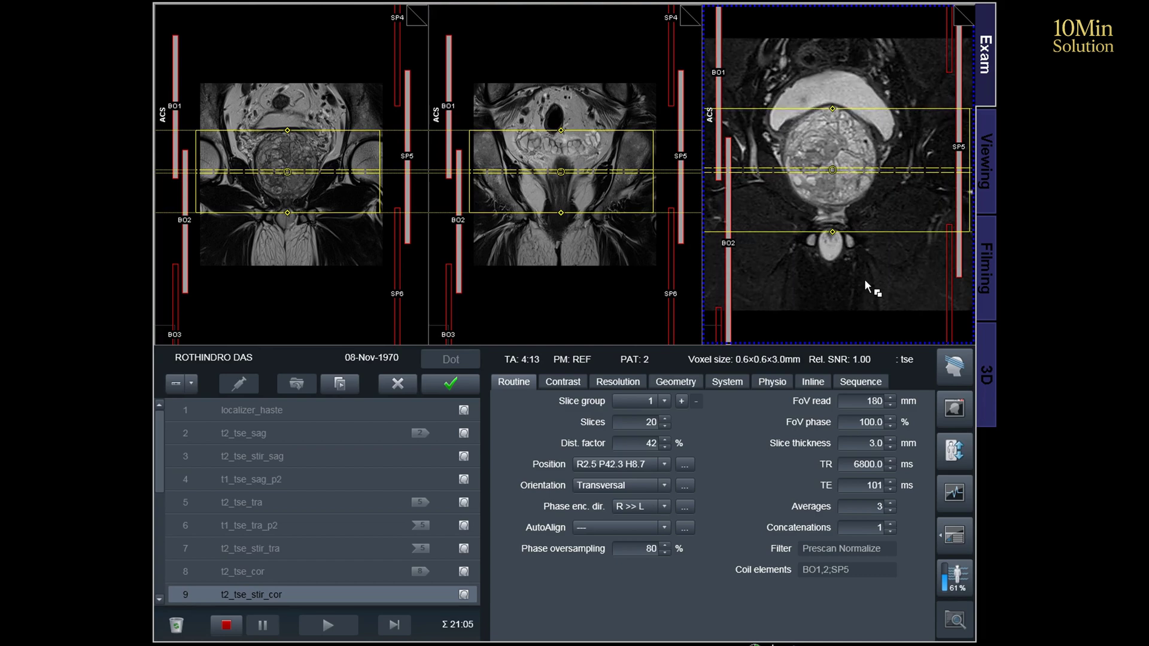
scroll(865, 281, "up", 3)
scroll(861, 271, "down", 7)
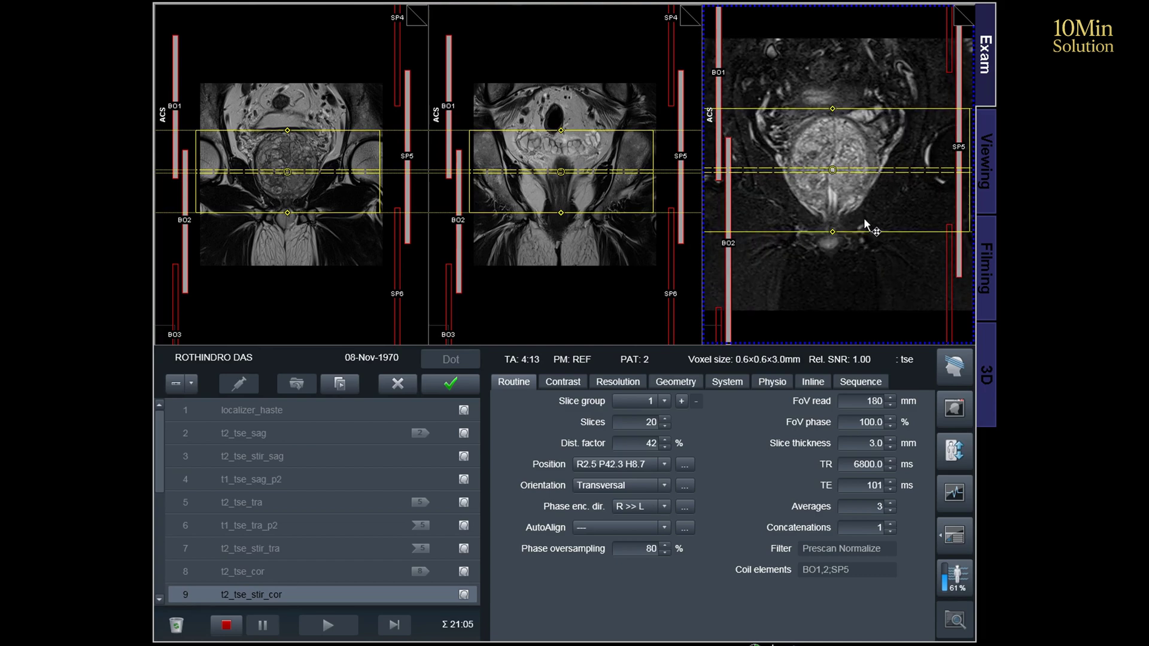
scroll(864, 220, "down", 5)
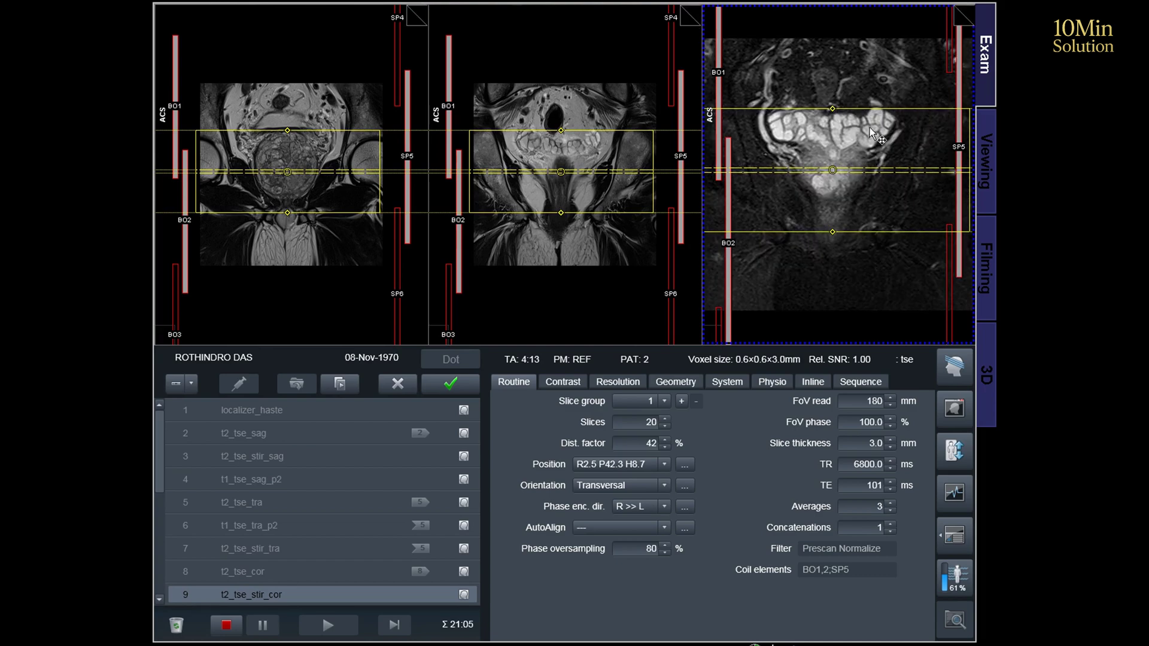
left_click_drag(482, 409, 527, 311)
left_click_drag(622, 409, 630, 320)
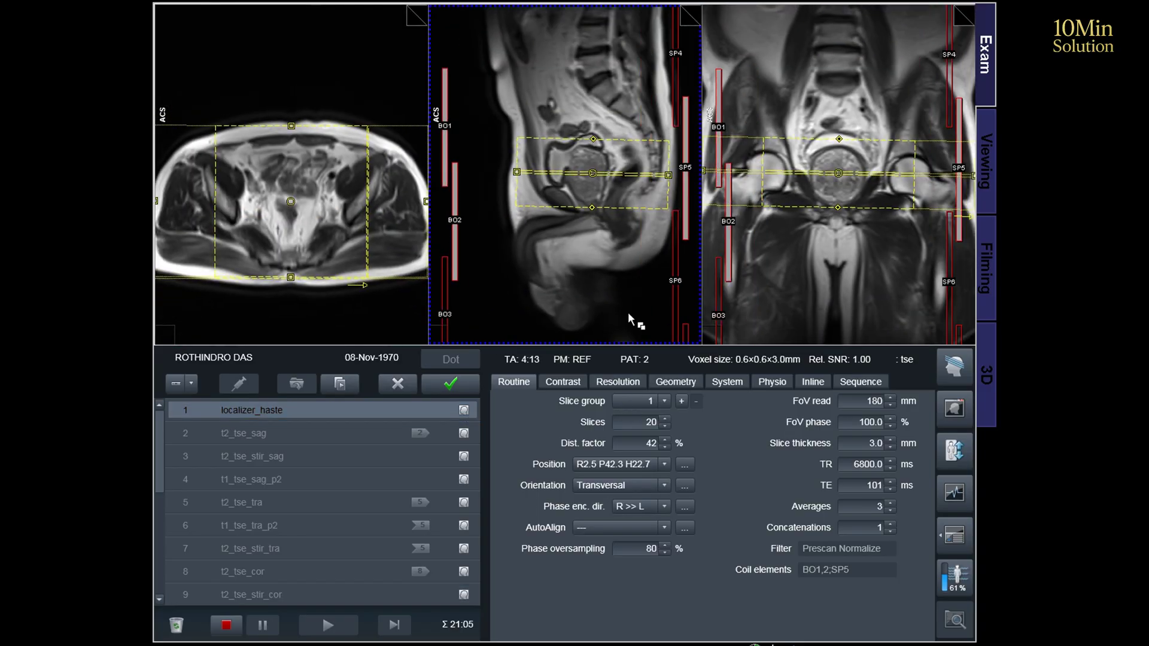